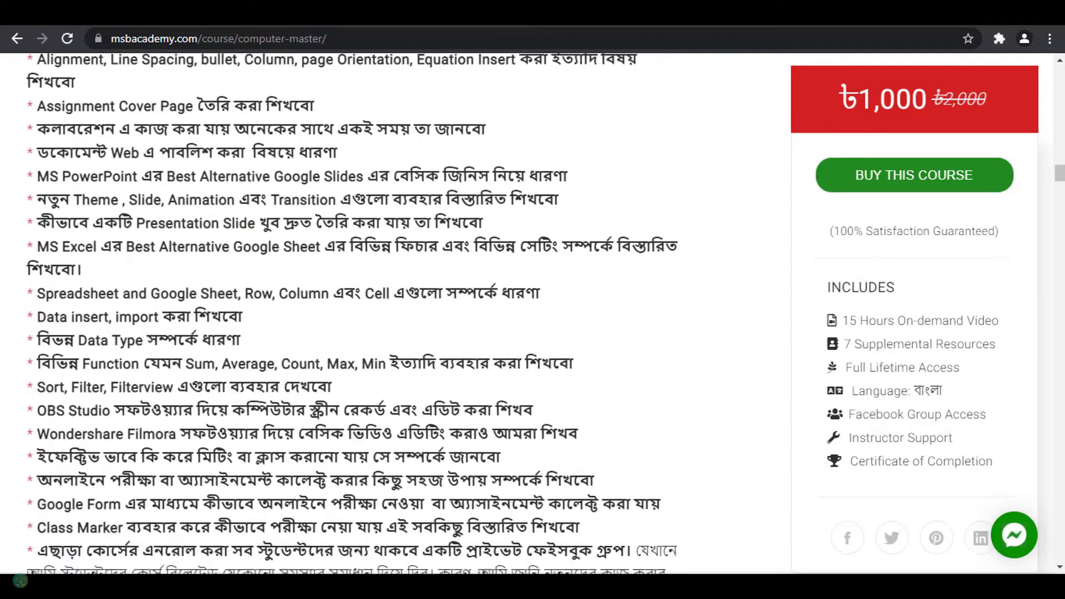
Step: Review the computer-master course page's topic list and lecture curriculum through to the Conclusion + BONUS section
scroll(355, 311, down, 10)
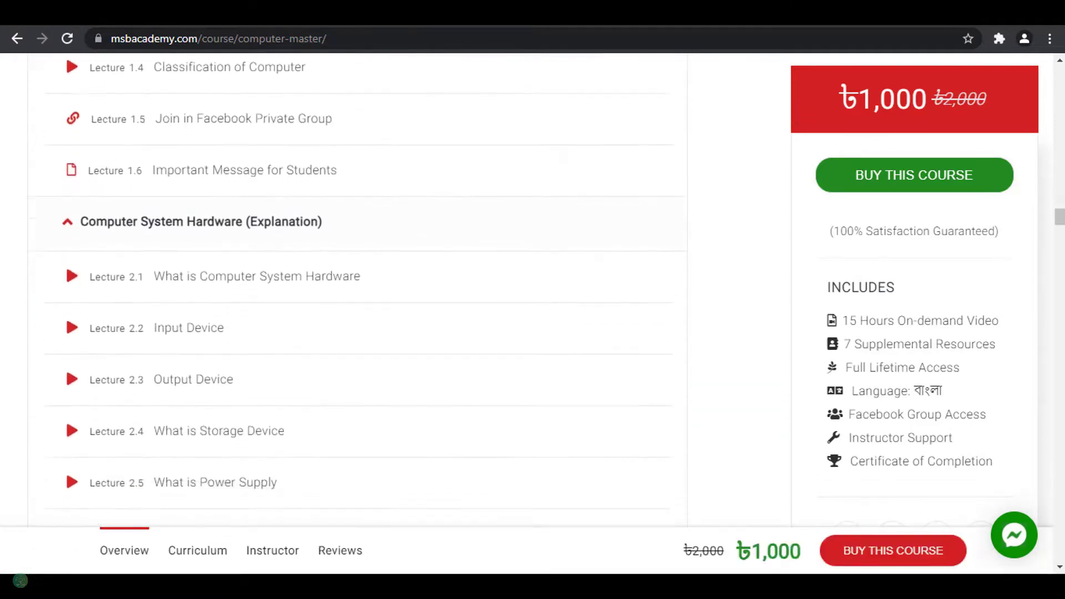
scroll(355, 310, down, 10)
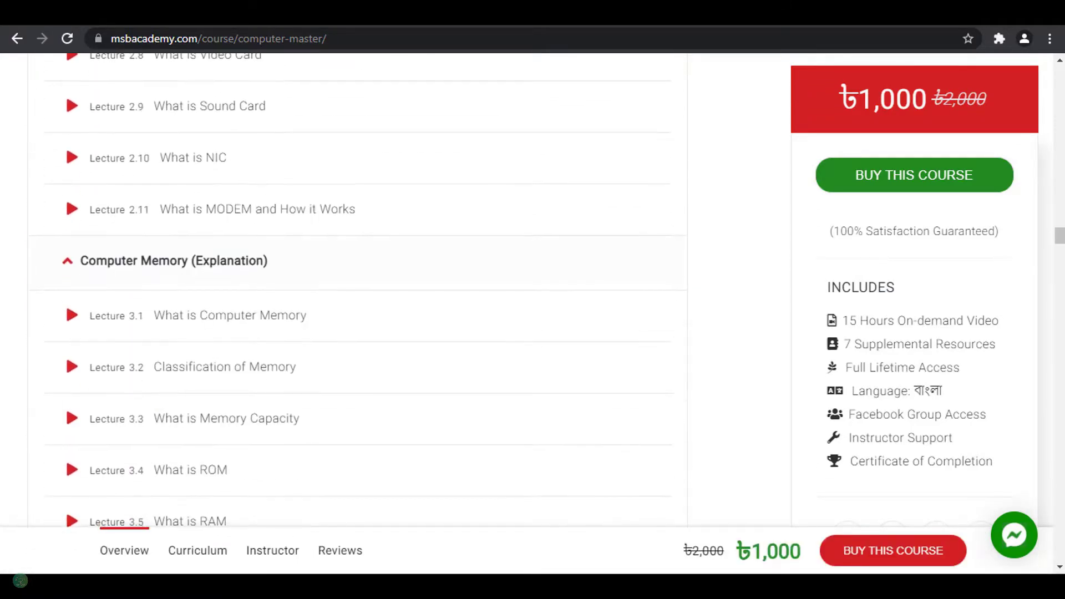
scroll(355, 310, down, 12)
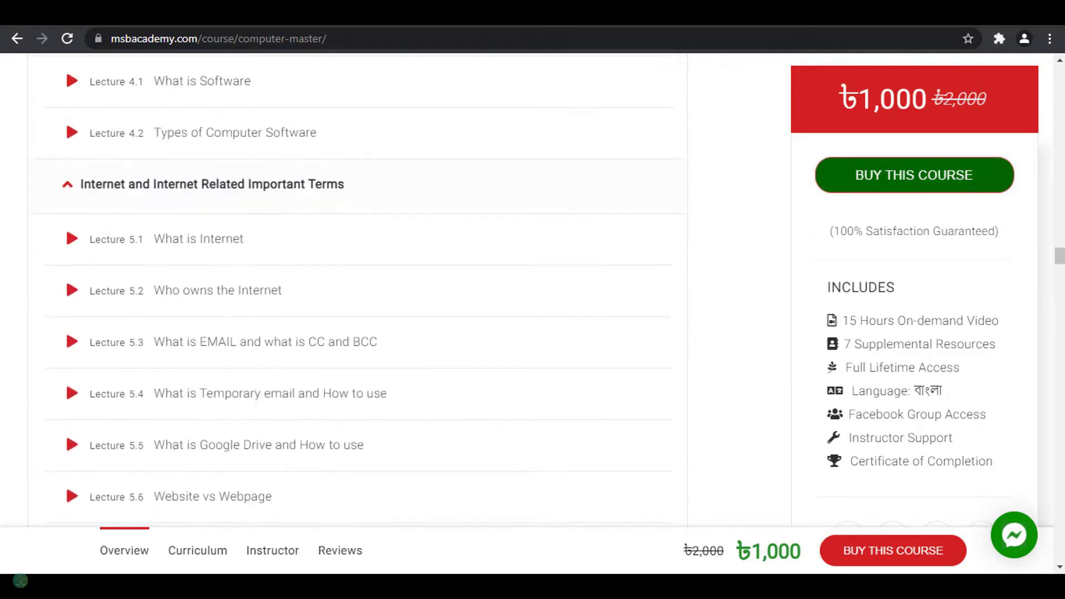
scroll(355, 310, down, 10)
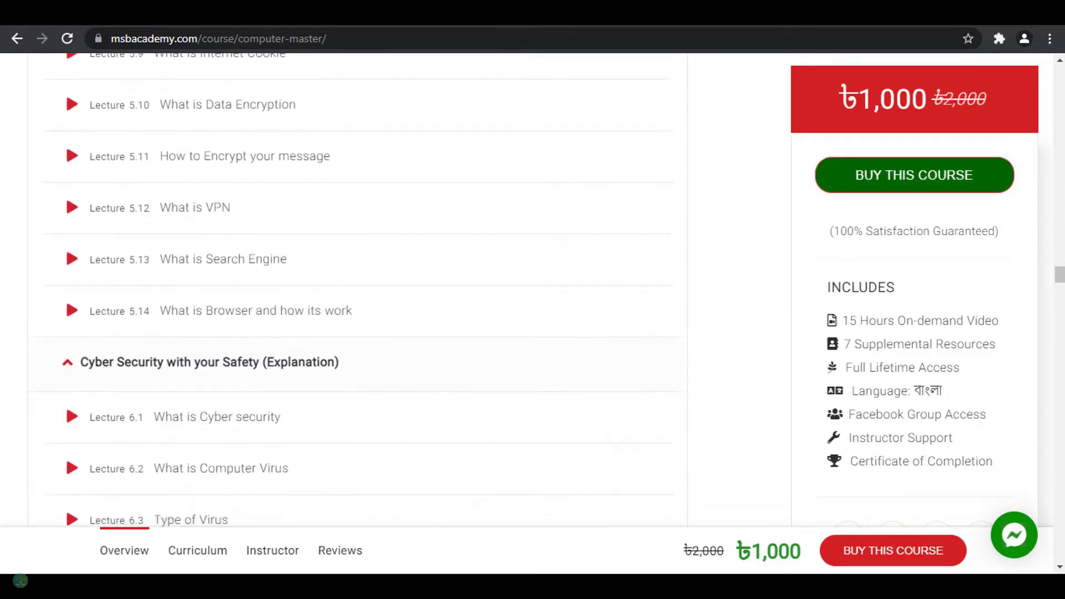
scroll(354, 311, down, 12)
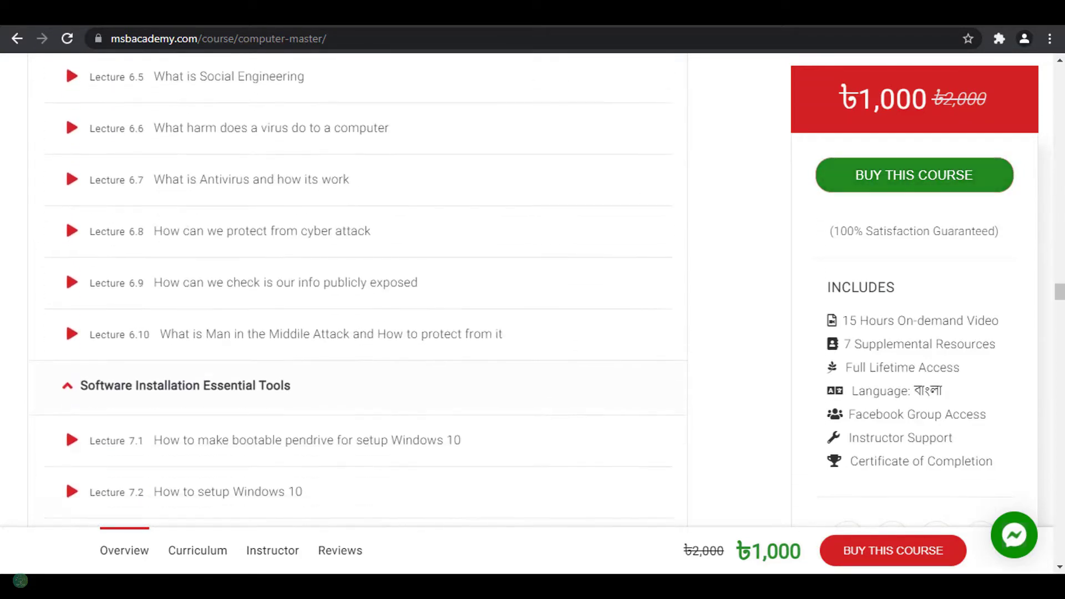
scroll(355, 311, down, 12)
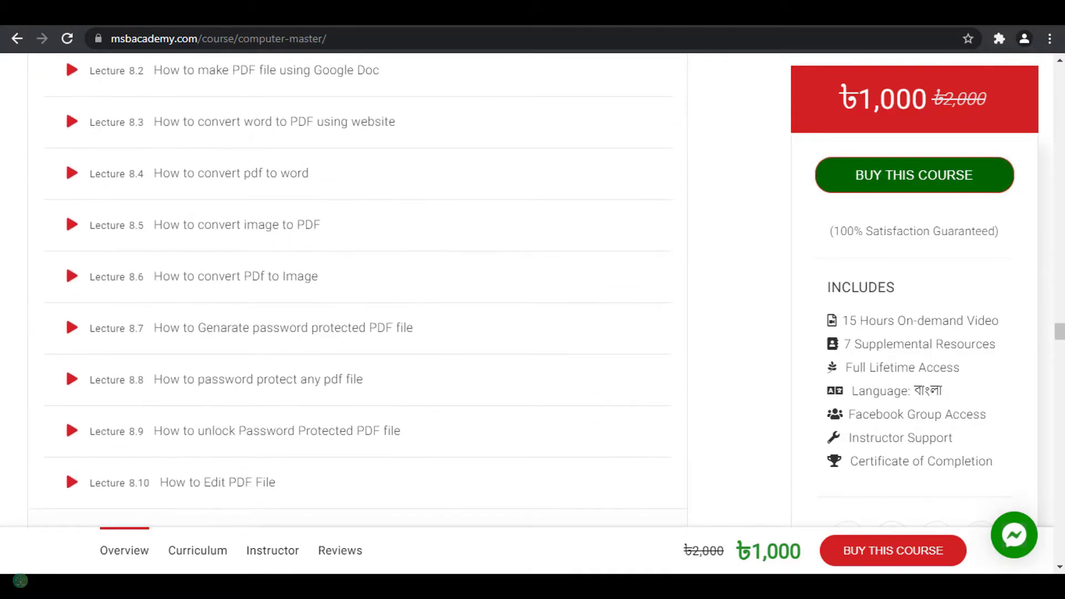
scroll(355, 310, down, 10)
scroll(355, 310, down, 5)
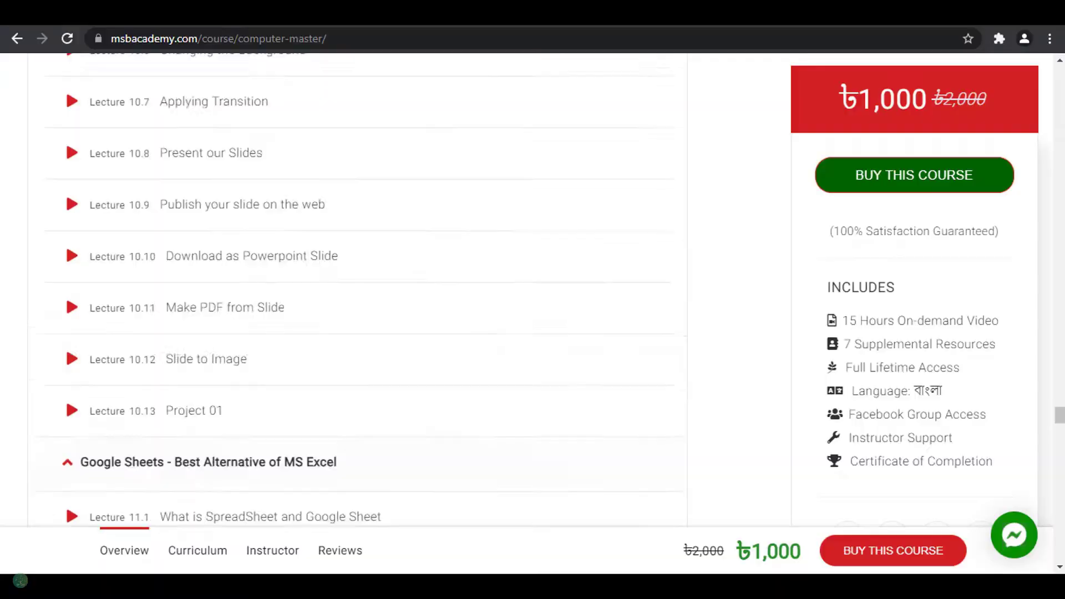
scroll(355, 311, down, 5)
scroll(355, 311, down, 15)
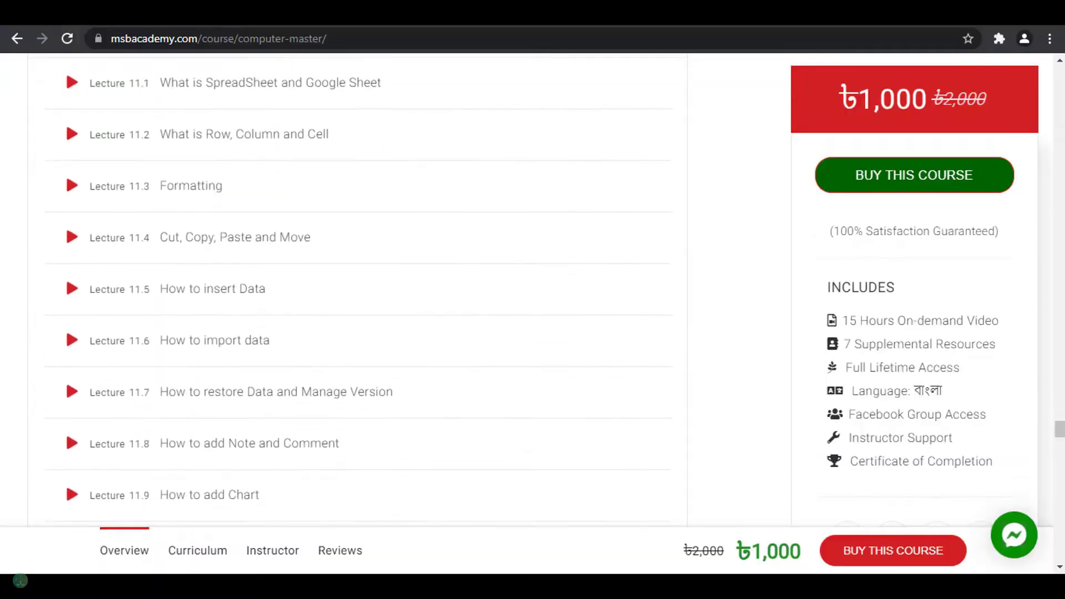
scroll(355, 311, down, 15)
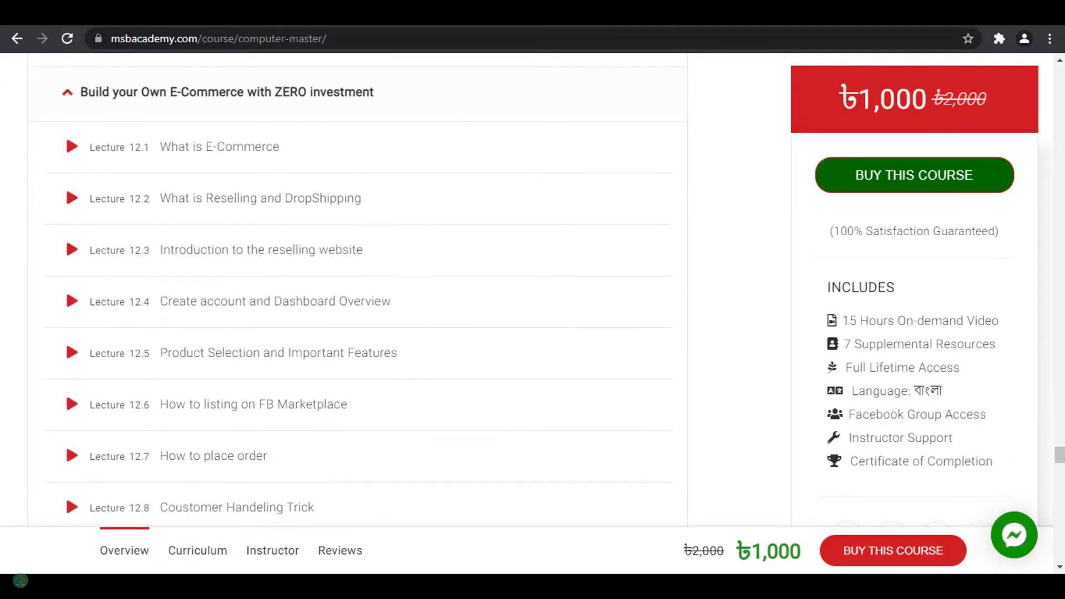
scroll(355, 311, down, 13)
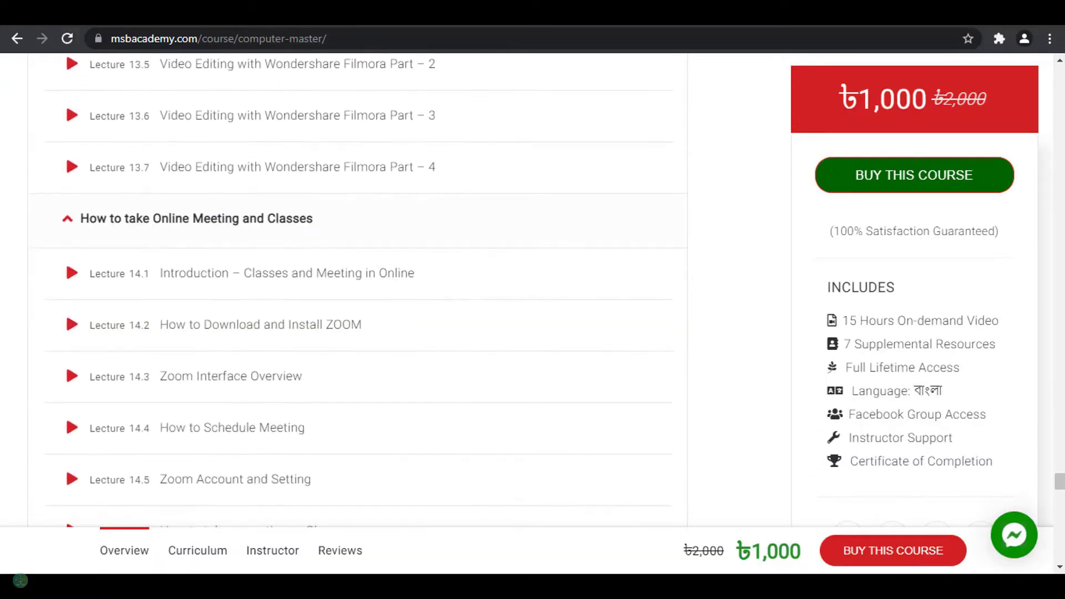
scroll(355, 311, down, 12)
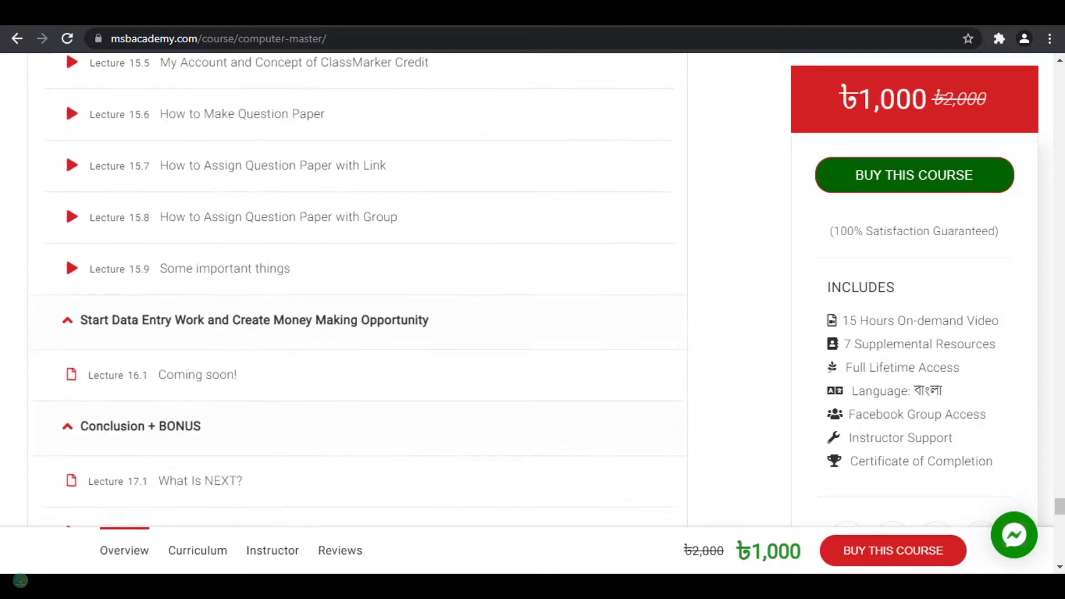
Step: Read the student ratings and written reviews on the course page
scroll(355, 310, down, 5)
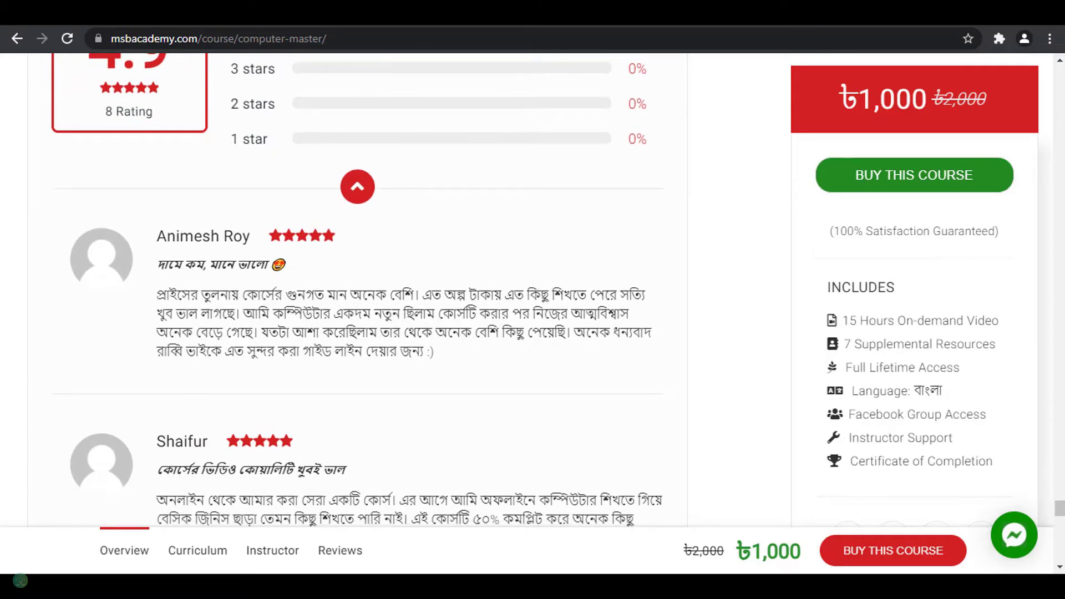
scroll(355, 310, down, 4)
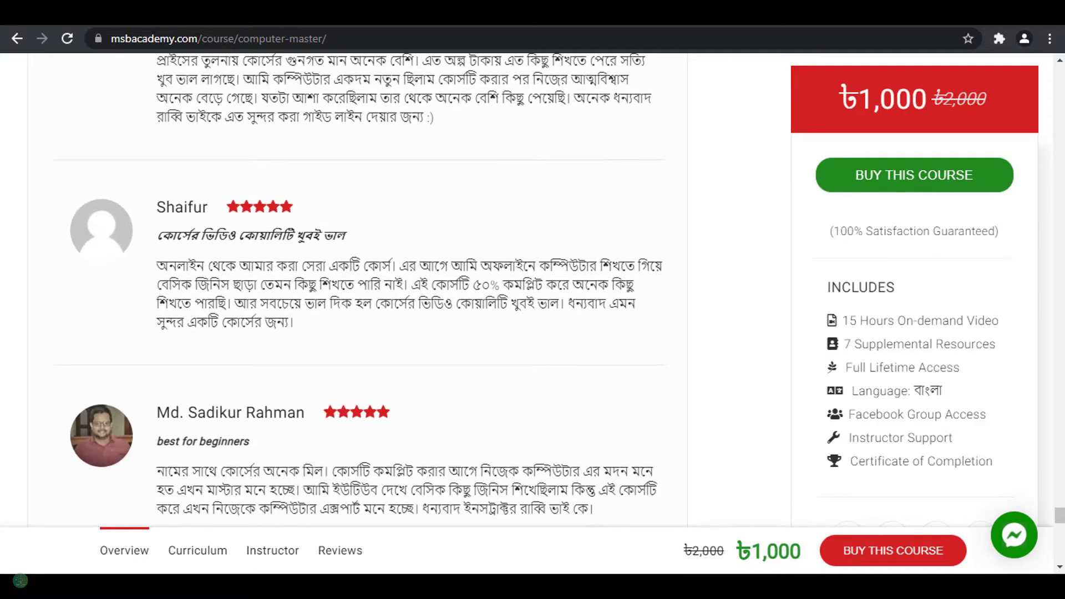
scroll(355, 288, down, 3)
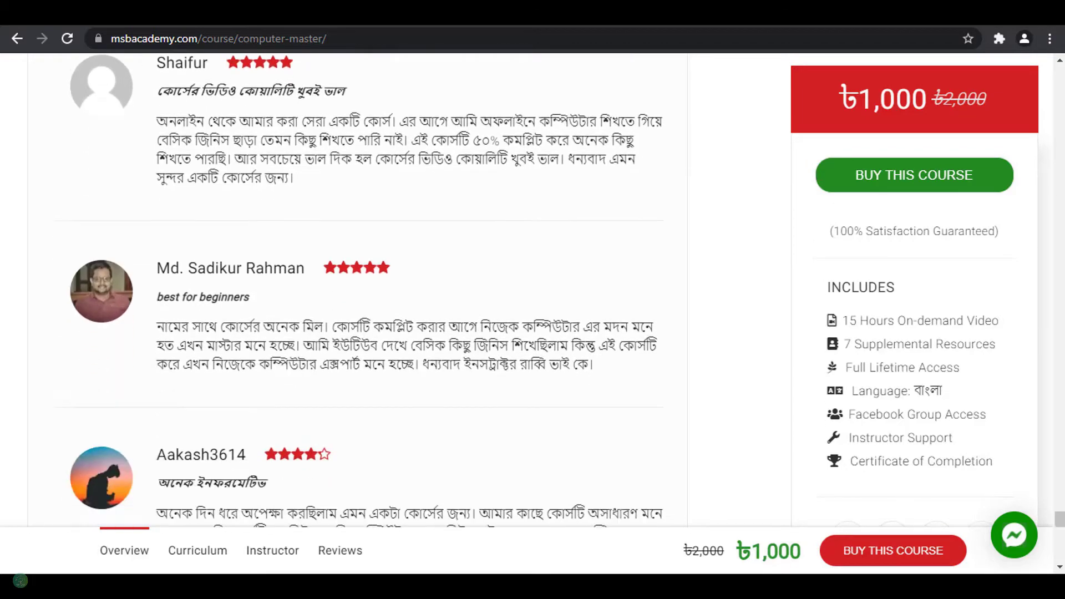
scroll(358, 288, down, 1)
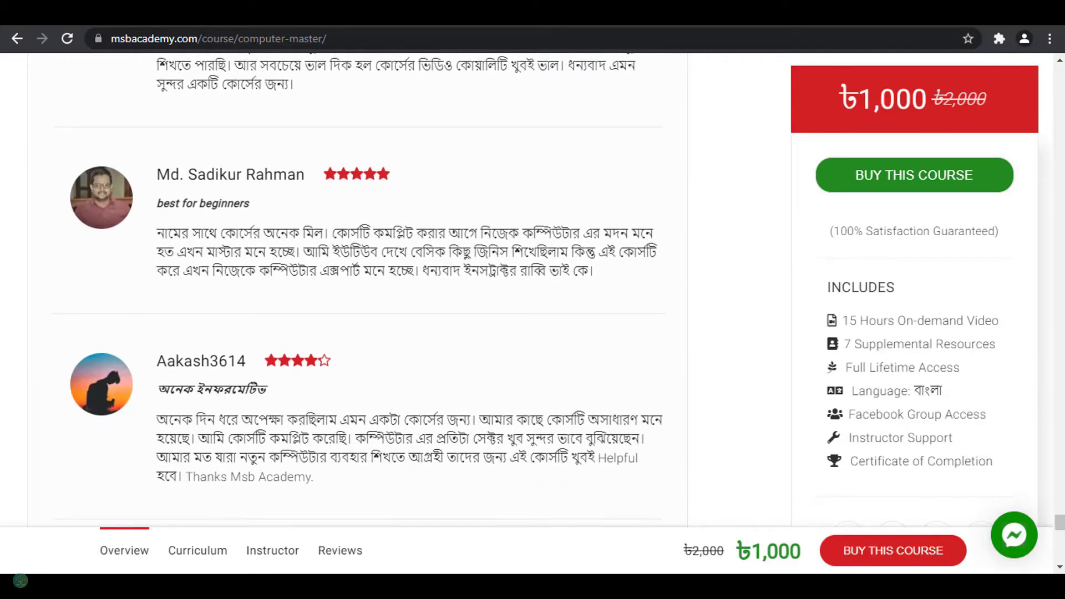
scroll(358, 288, down, 2)
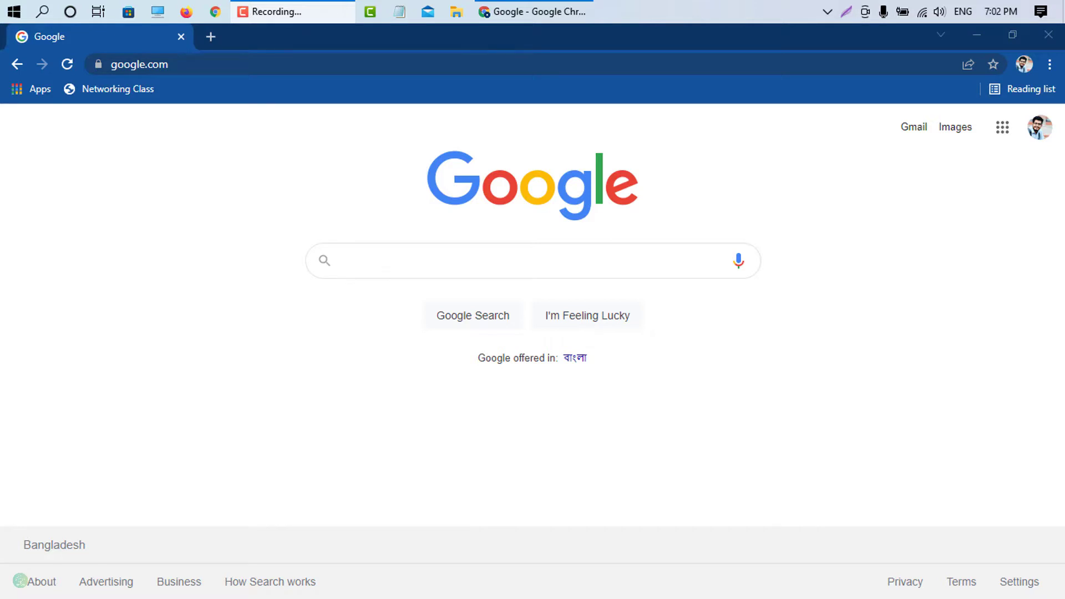
Step: Go to the remove.bg website
click(309, 145)
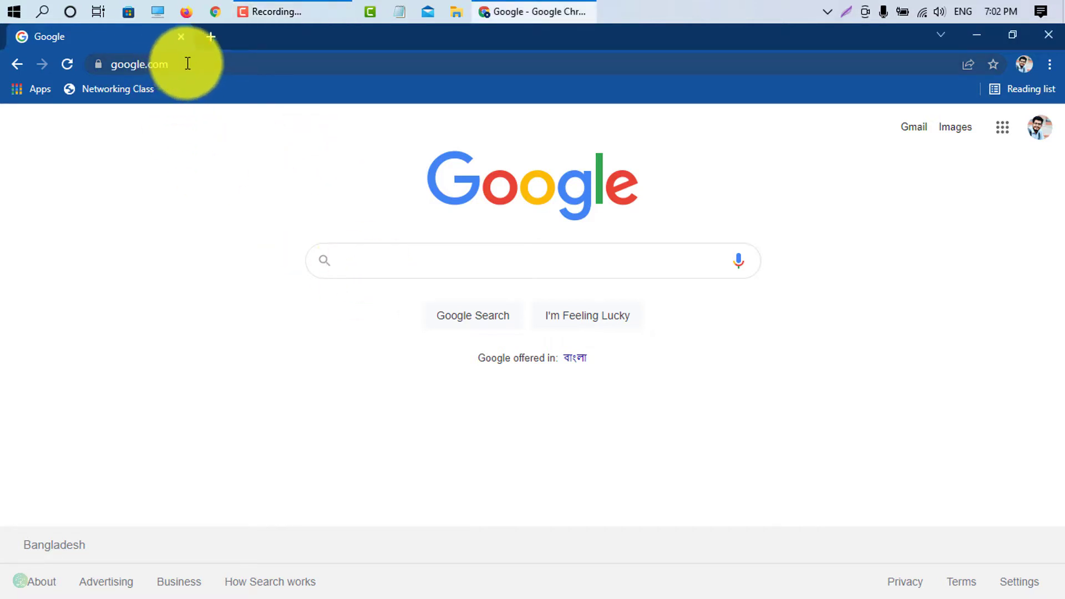
click(188, 63)
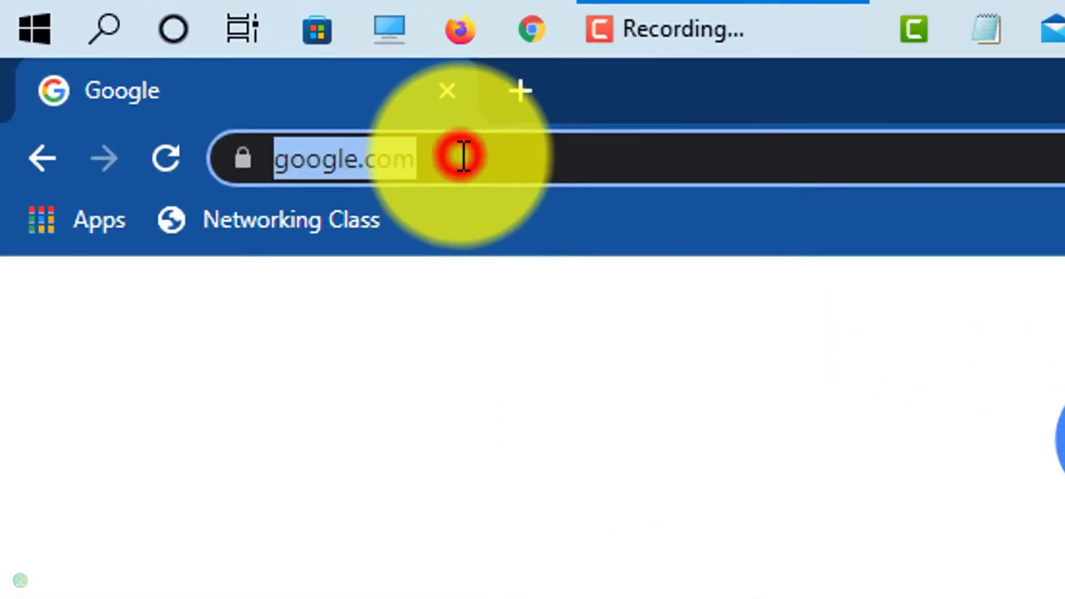
text(removeemove.)
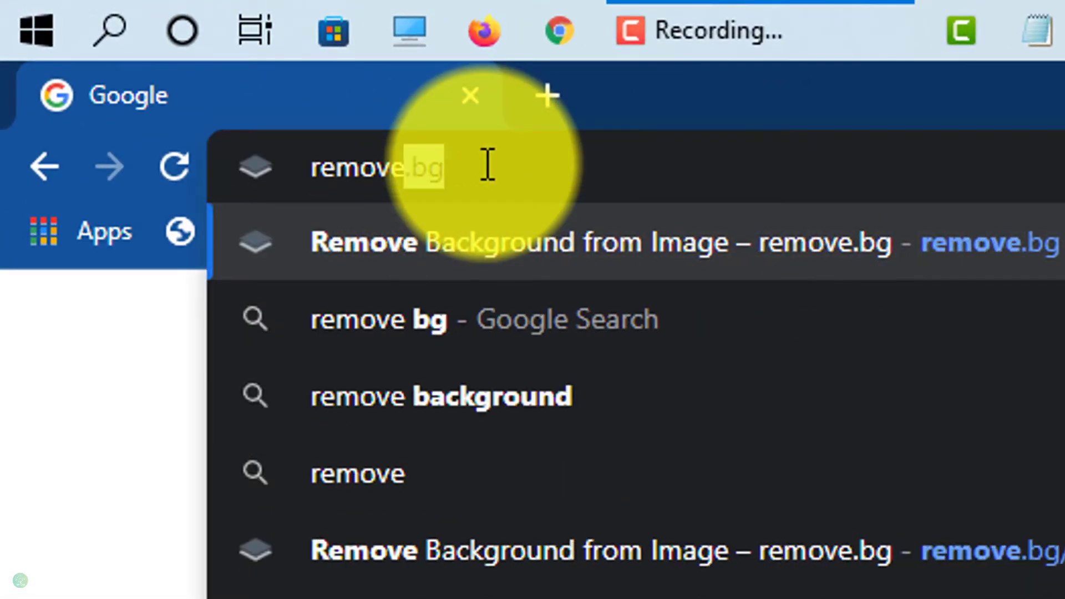
text(bg)
key(Return)
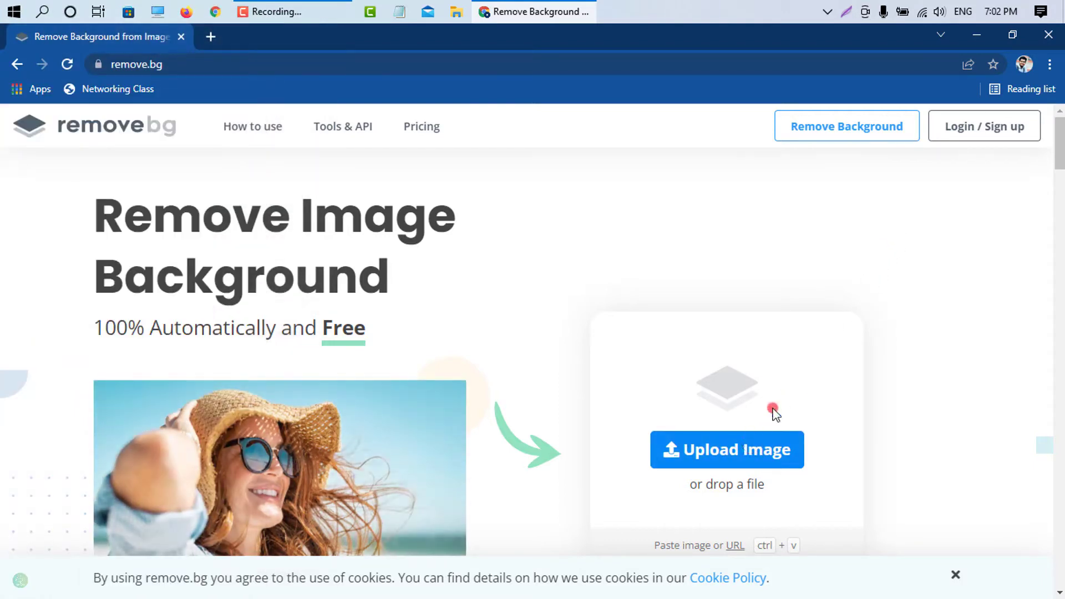
Step: Upload the image me.png from the Desktop folder for background removal
click(728, 460)
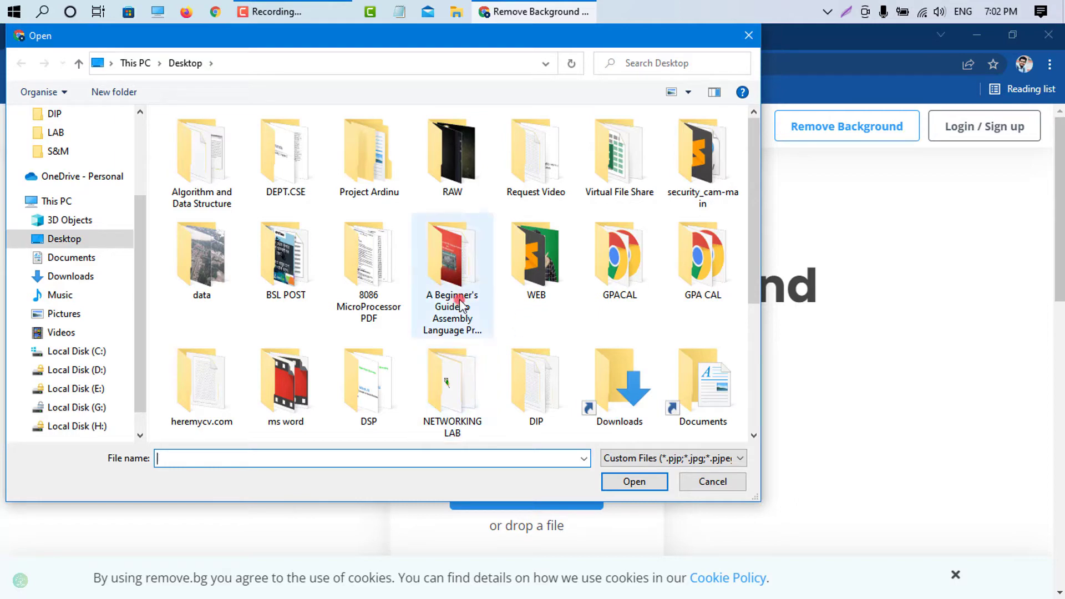
drag(754, 205, 754, 355)
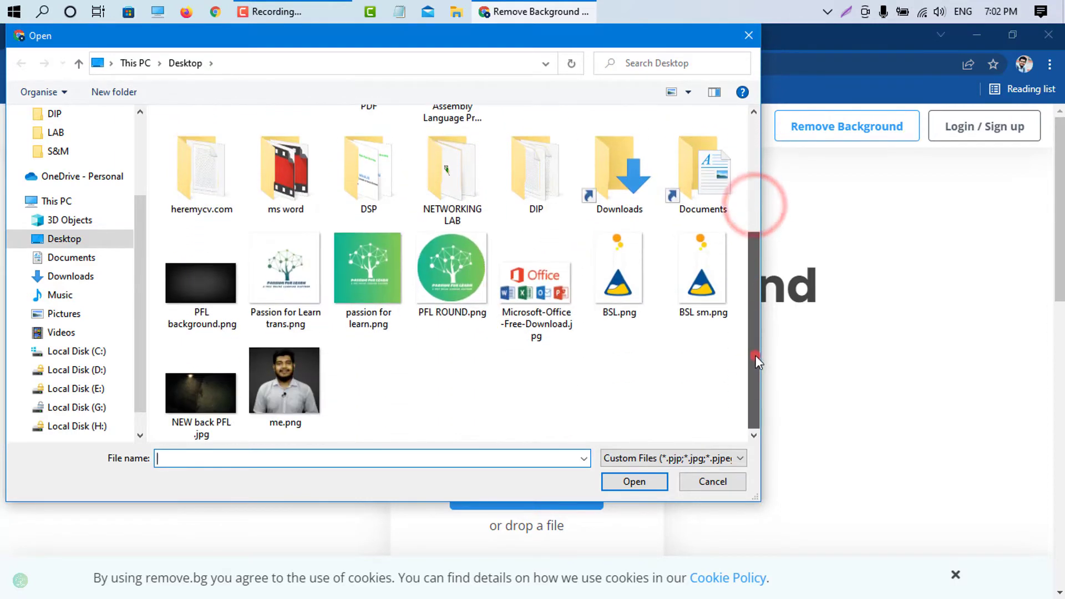
click(304, 388)
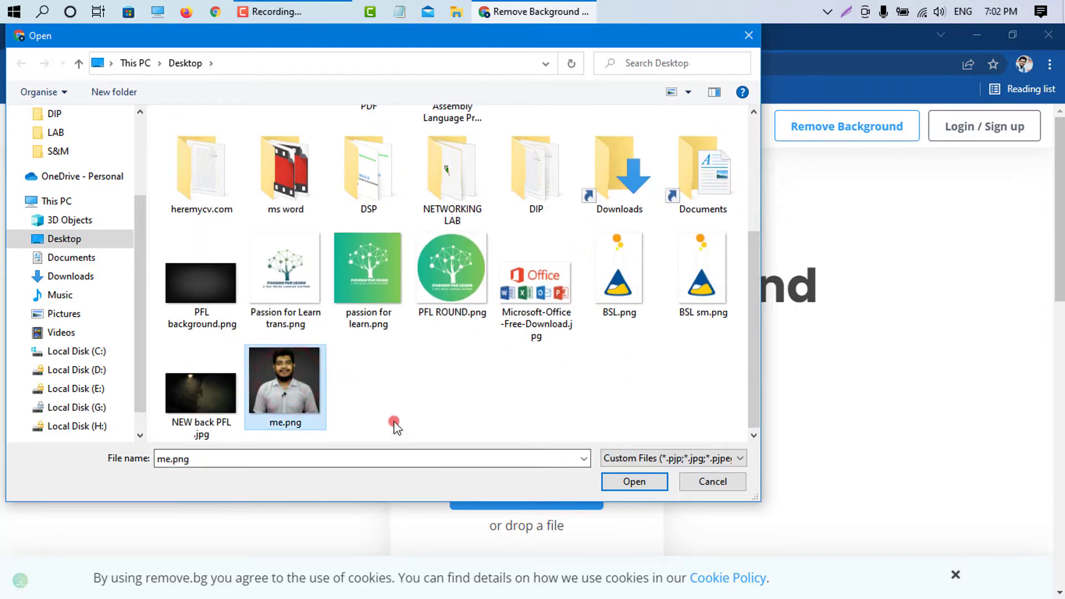
click(627, 482)
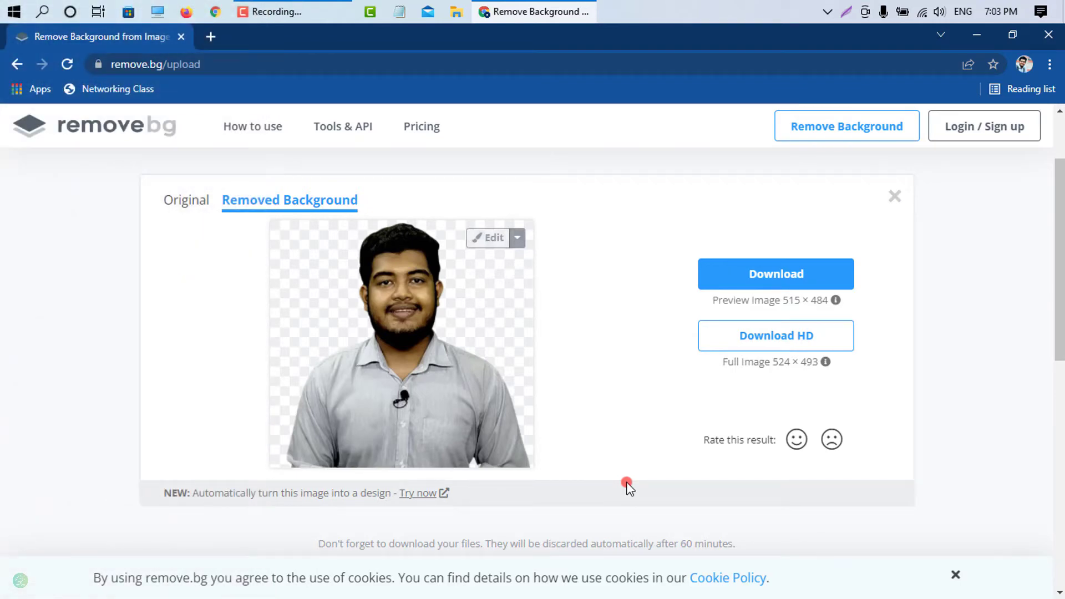
Step: Download the preview-size image with the removed background and show the downloaded file in its folder
click(749, 275)
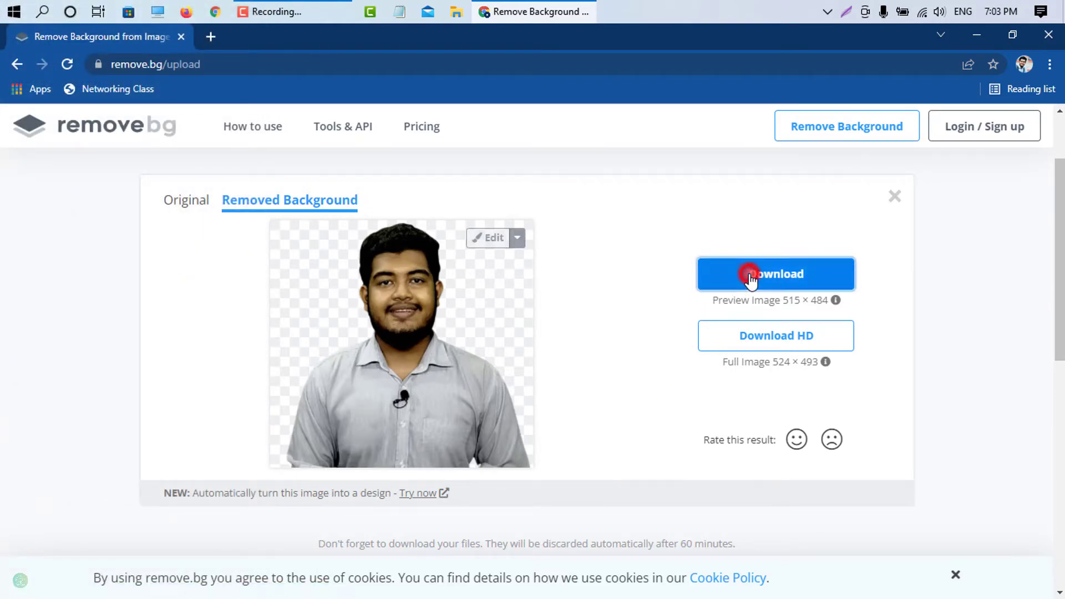
click(162, 582)
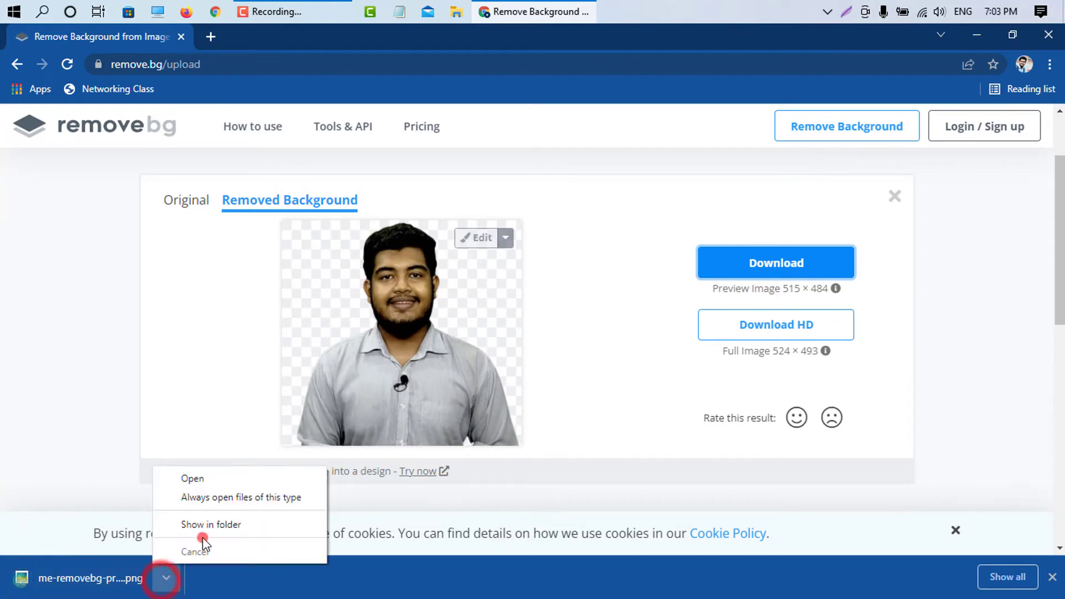
click(205, 527)
Step: Open the downloaded me-removebg-preview.png in the photo viewer and inspect the cutout up close
double_click(286, 577)
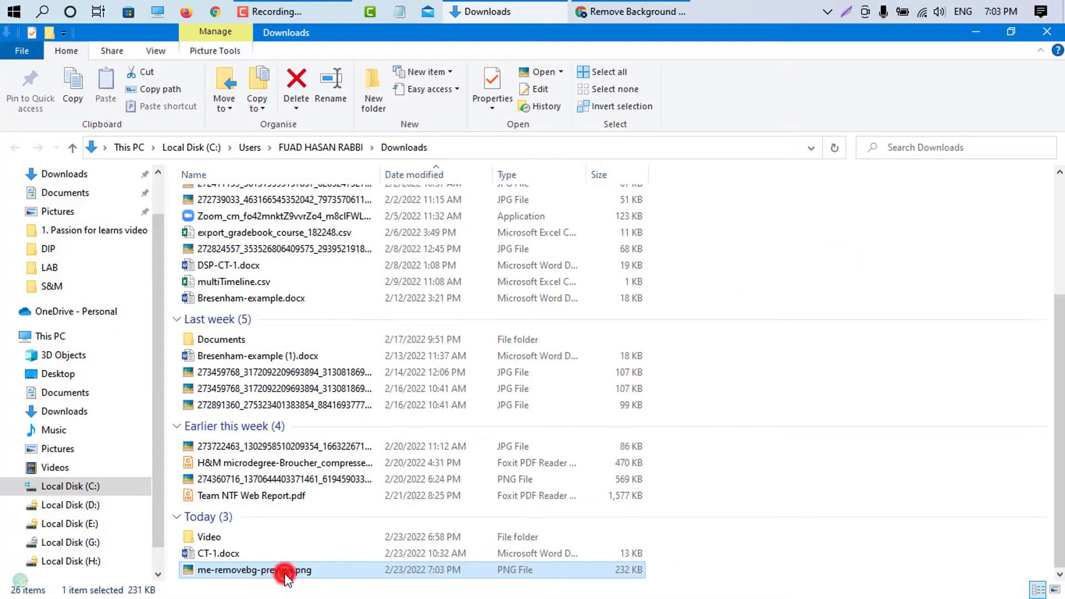
scroll(539, 254, up, 3)
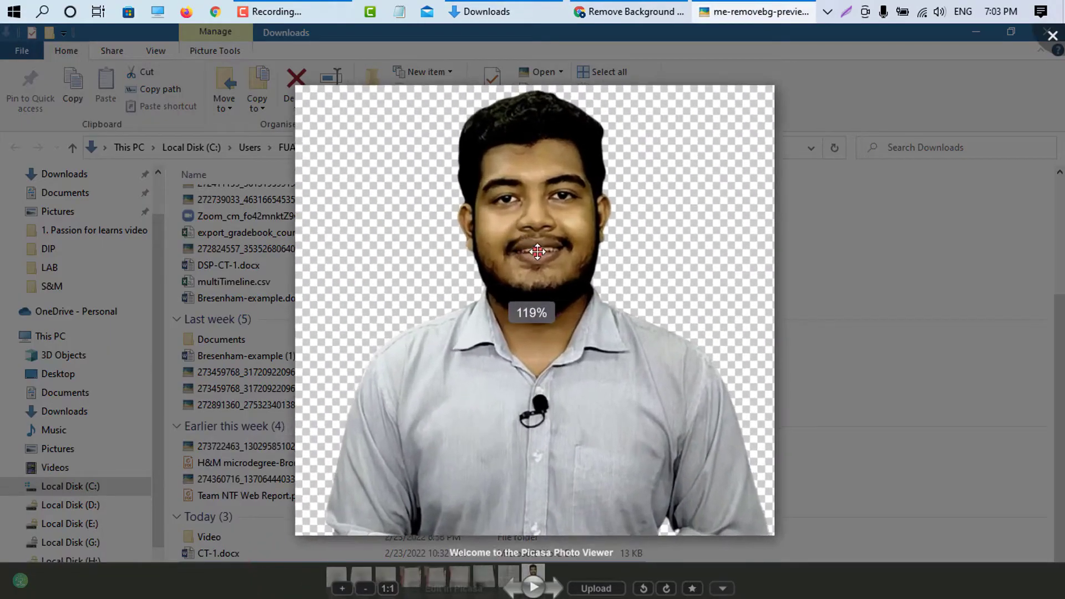
scroll(582, 256, down, 3)
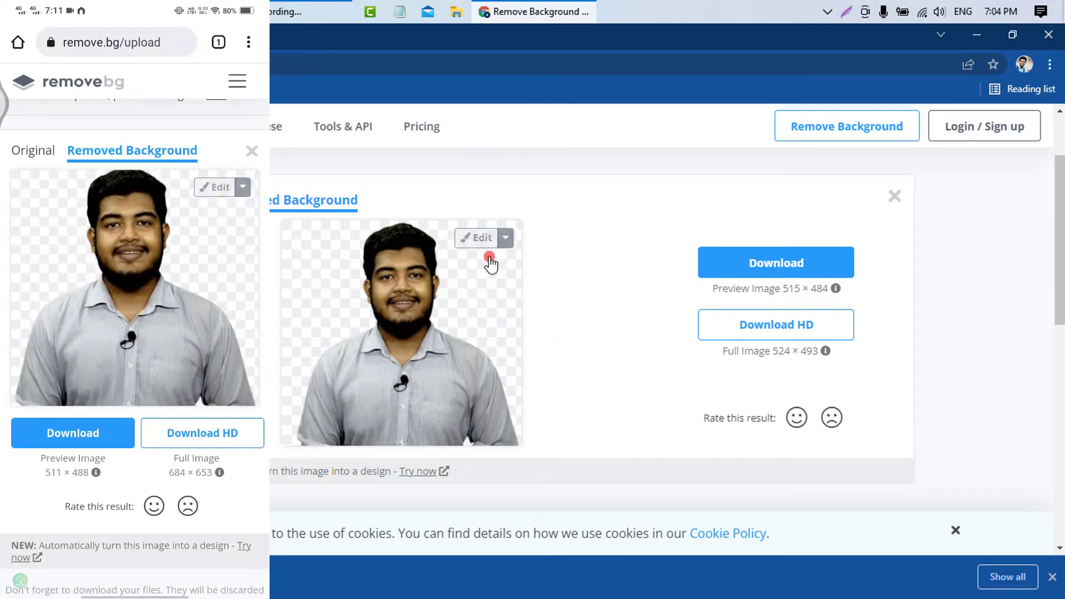
Step: Open the cutout in the background editor and browse the available photo backgrounds
click(476, 238)
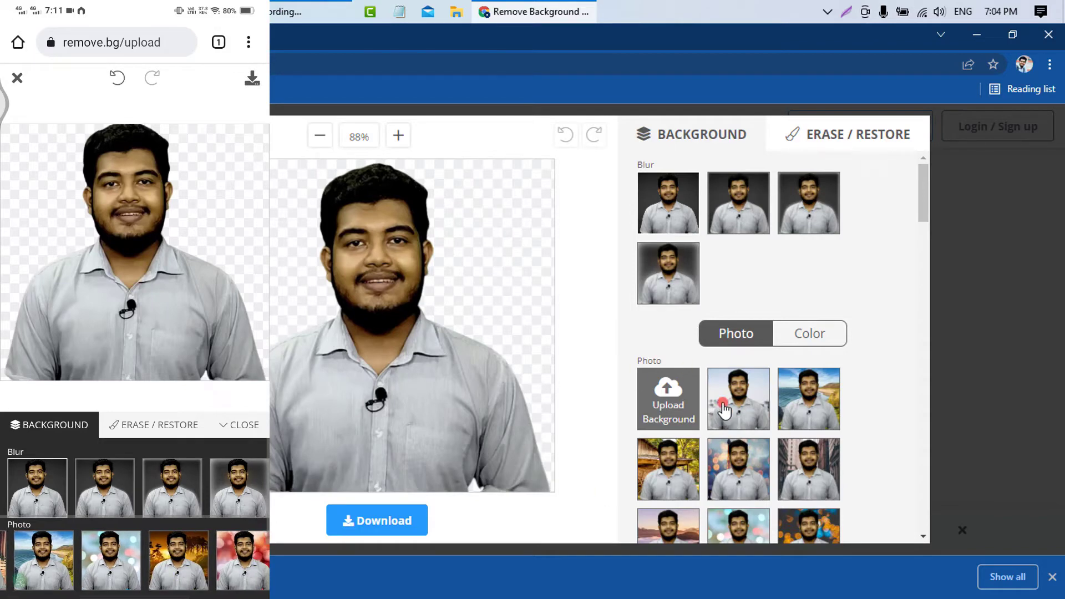
scroll(724, 410, down, 10)
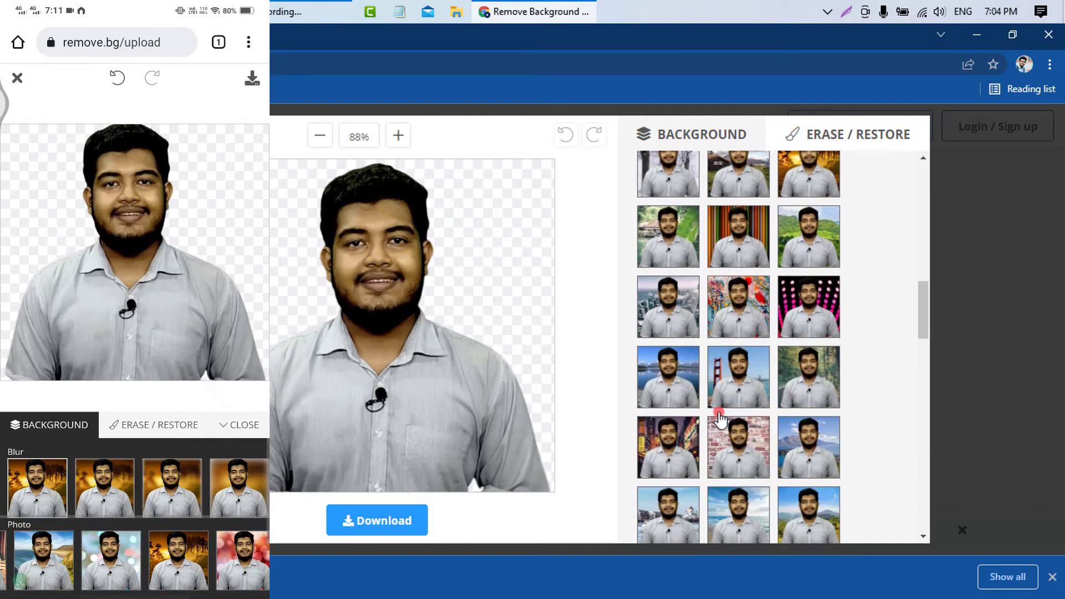
scroll(720, 420, down, 1)
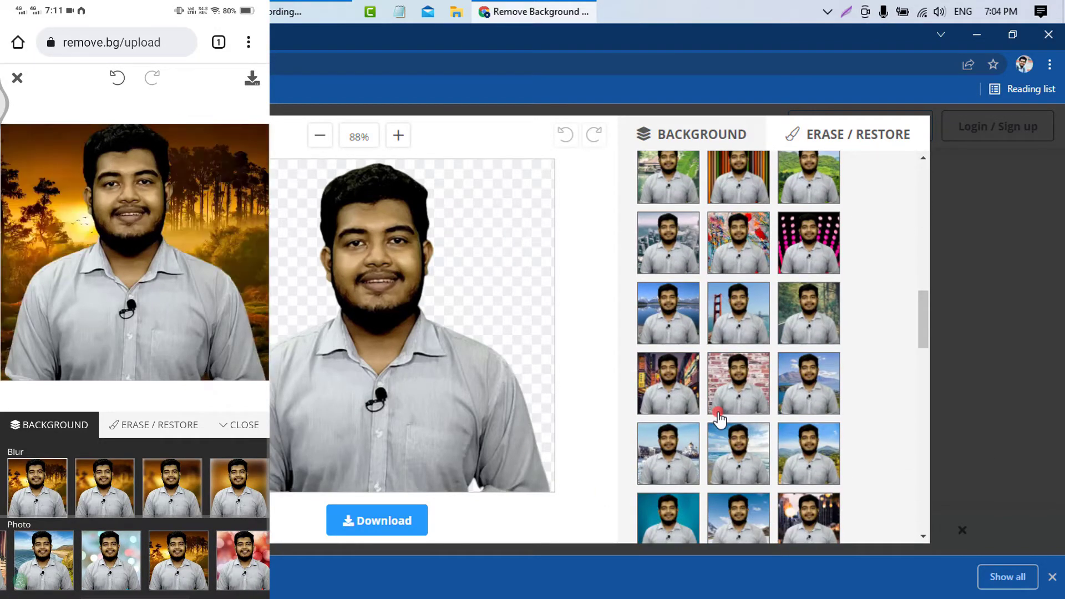
scroll(719, 420, down, 2)
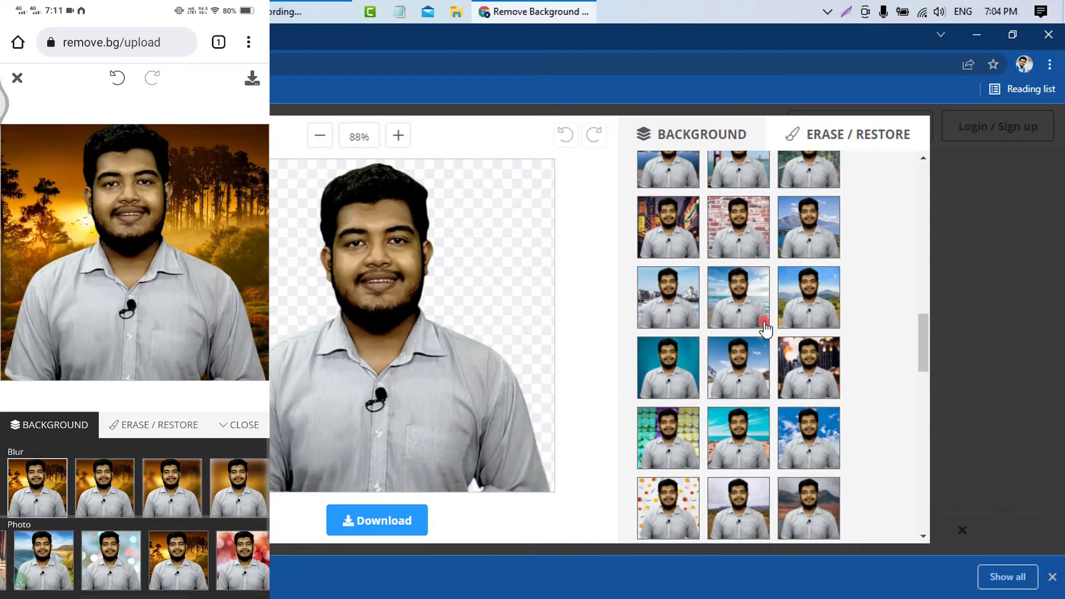
scroll(752, 411, down, 5)
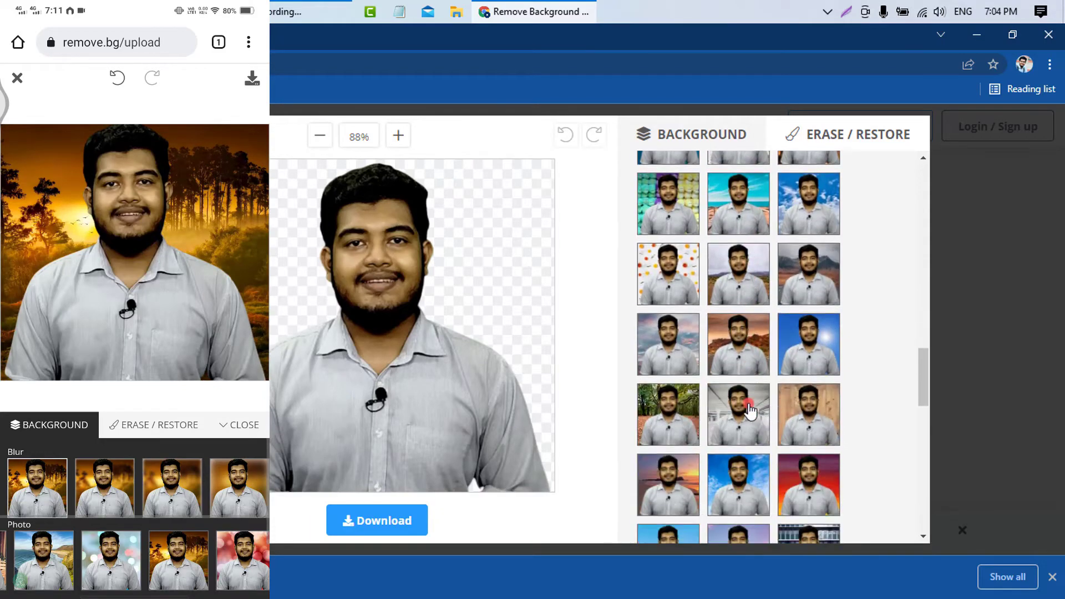
scroll(748, 413, down, 5)
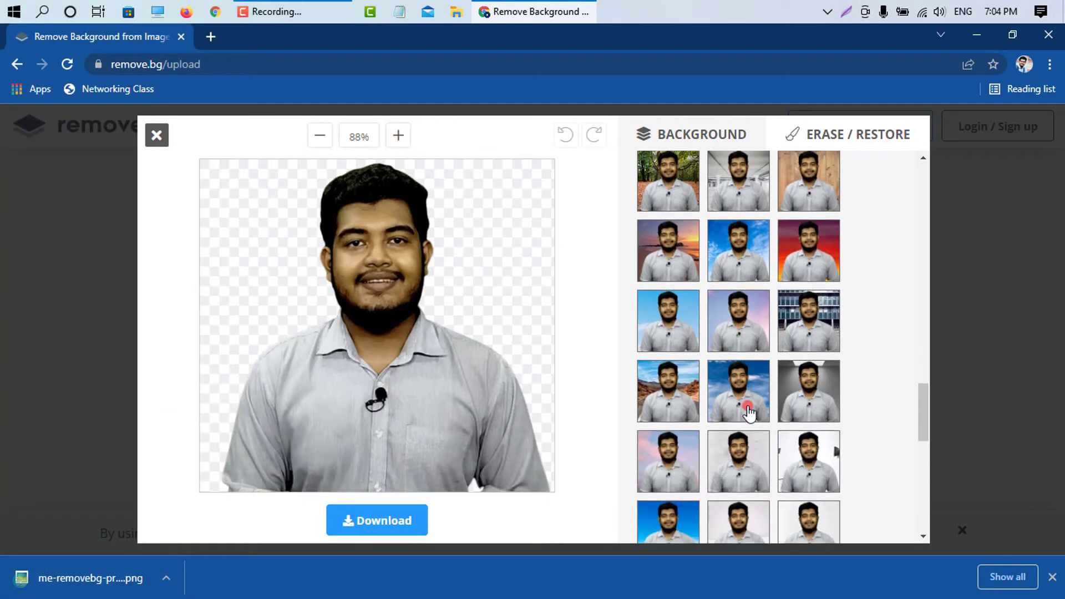
scroll(704, 452, down, 4)
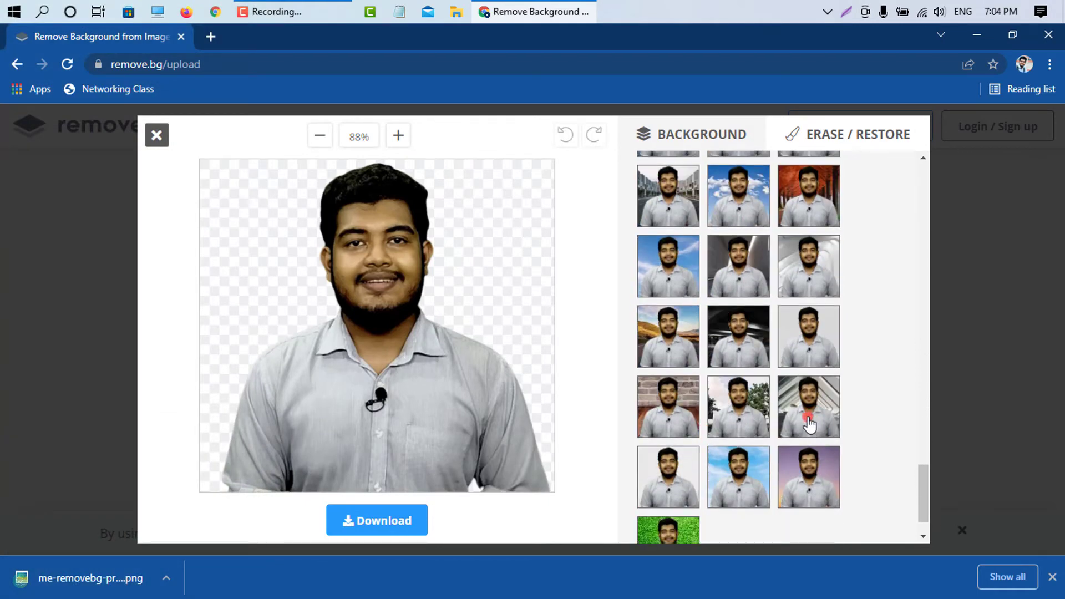
Step: Try the white-beamed architecture photo as background and replace it with the green grass one
click(809, 421)
scroll(811, 422, down, 1)
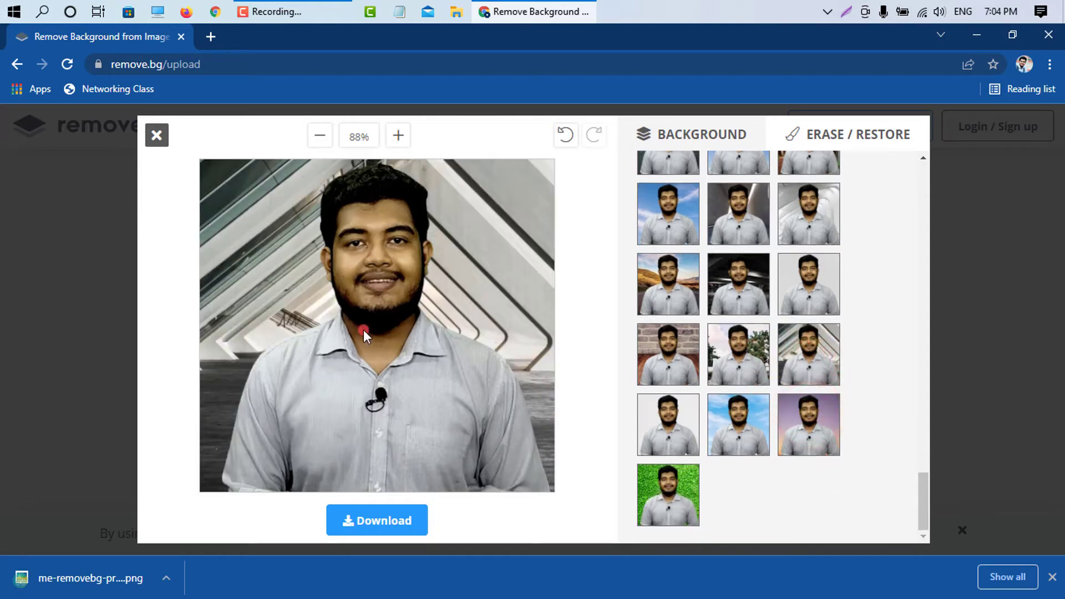
click(668, 503)
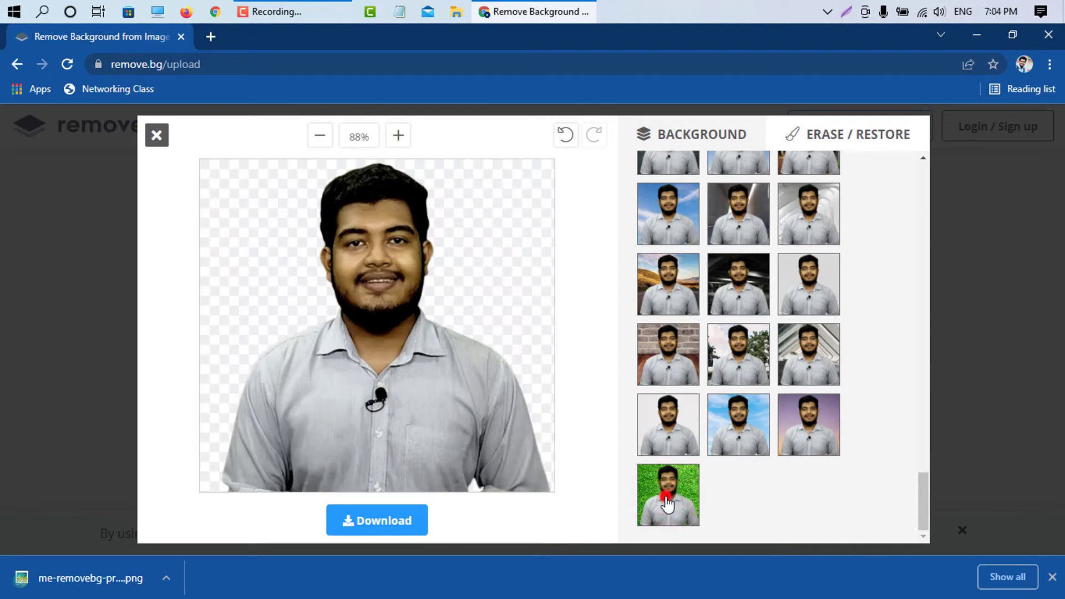
Step: Upload NEW back PFL .jpg from the Desktop as a custom background for the portrait
scroll(703, 447, up, 6)
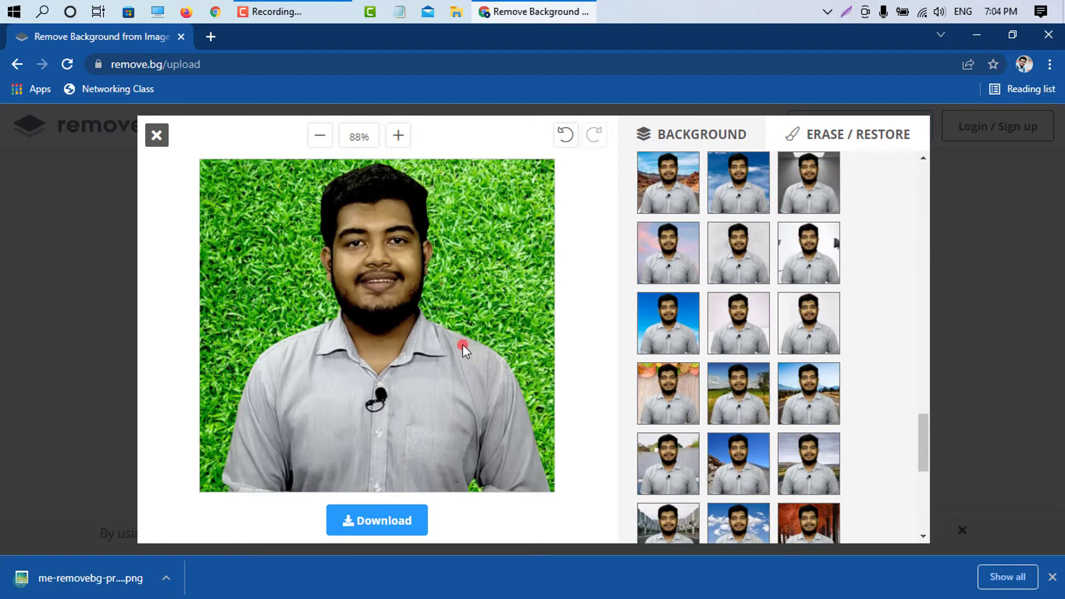
scroll(755, 413, up, 10)
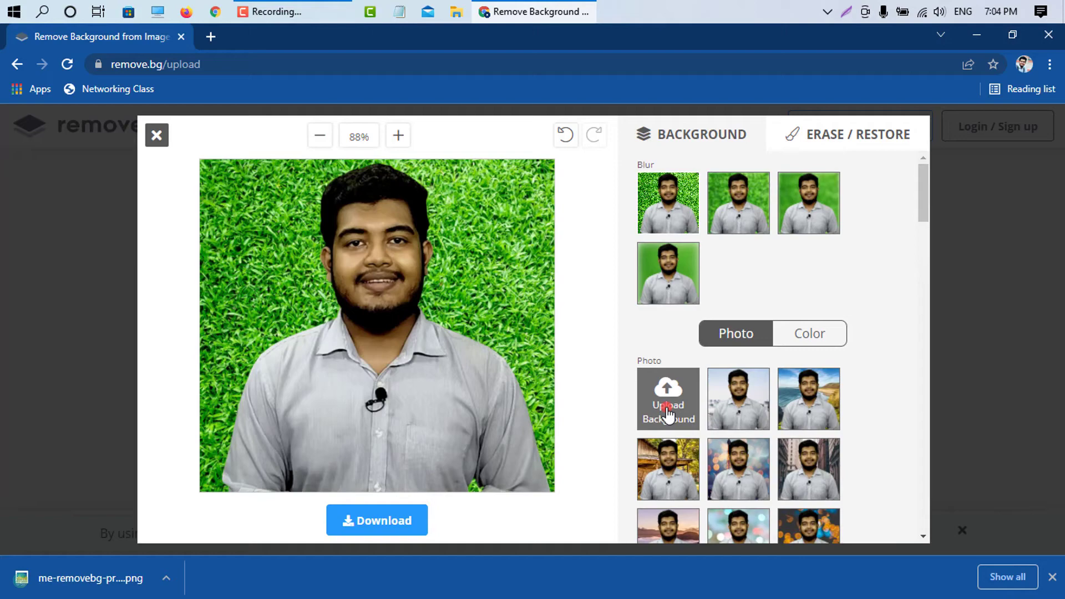
click(672, 394)
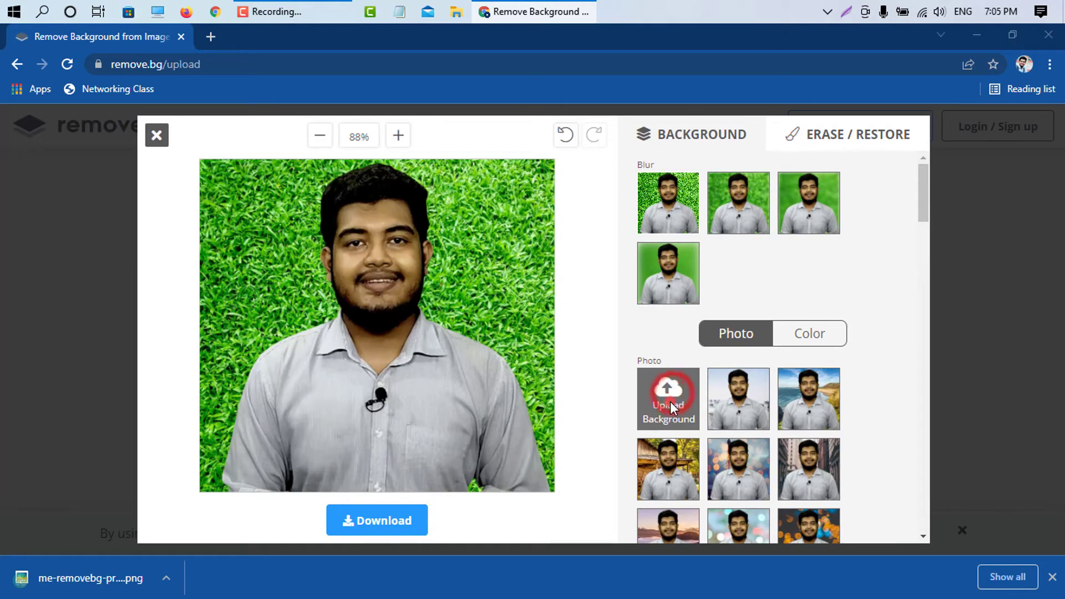
scroll(596, 383, down, 2)
click(184, 399)
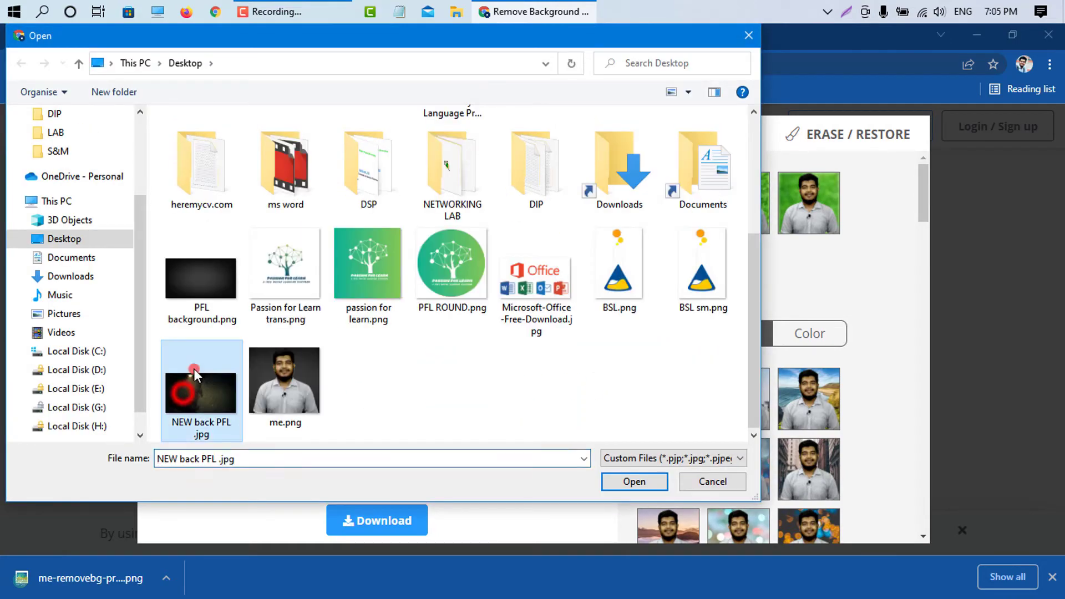
click(633, 482)
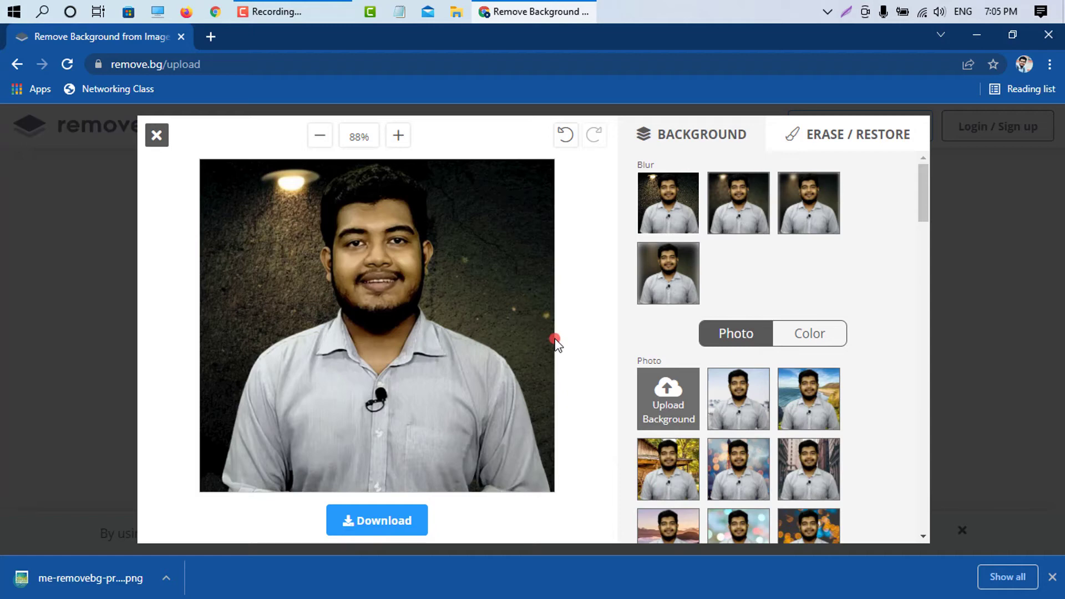
Step: Browse the solid color backgrounds and try indigo blue and pink behind the portrait
click(808, 350)
scroll(770, 382, down, 5)
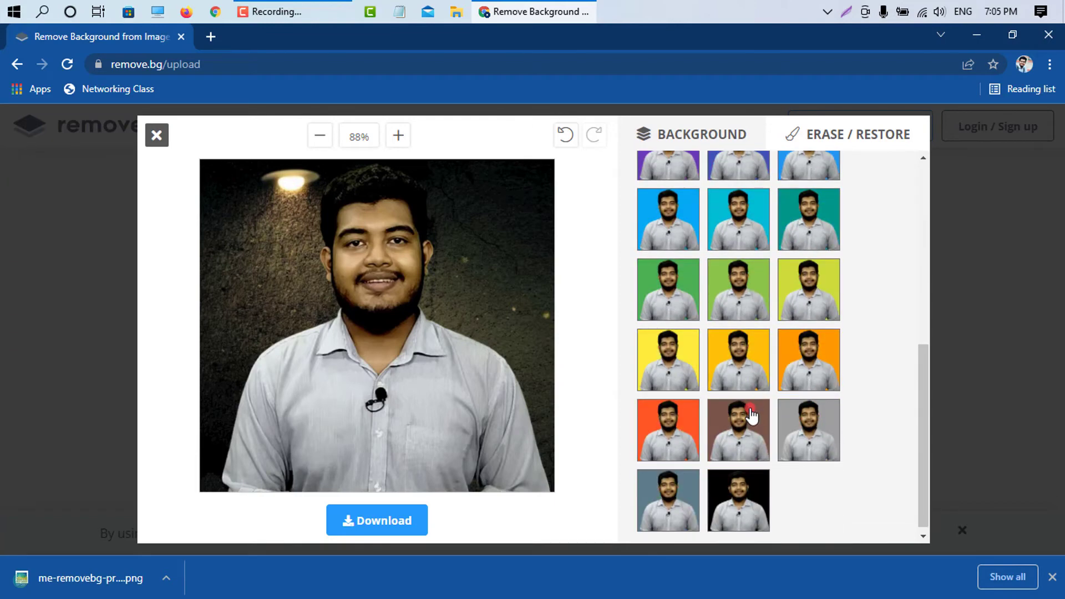
scroll(732, 494, up, 4)
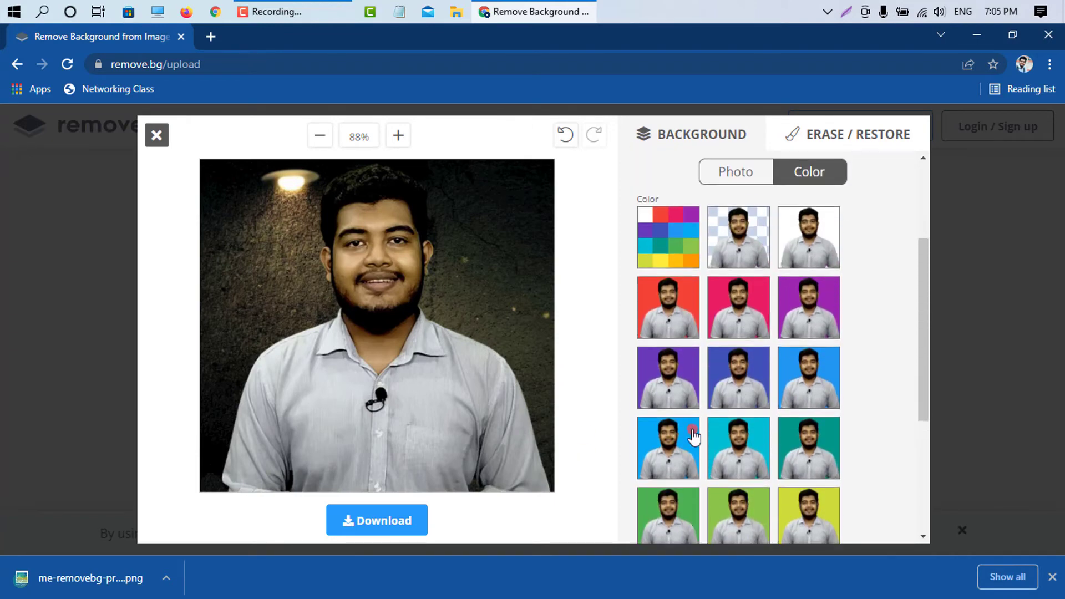
click(719, 403)
scroll(630, 434, up, 3)
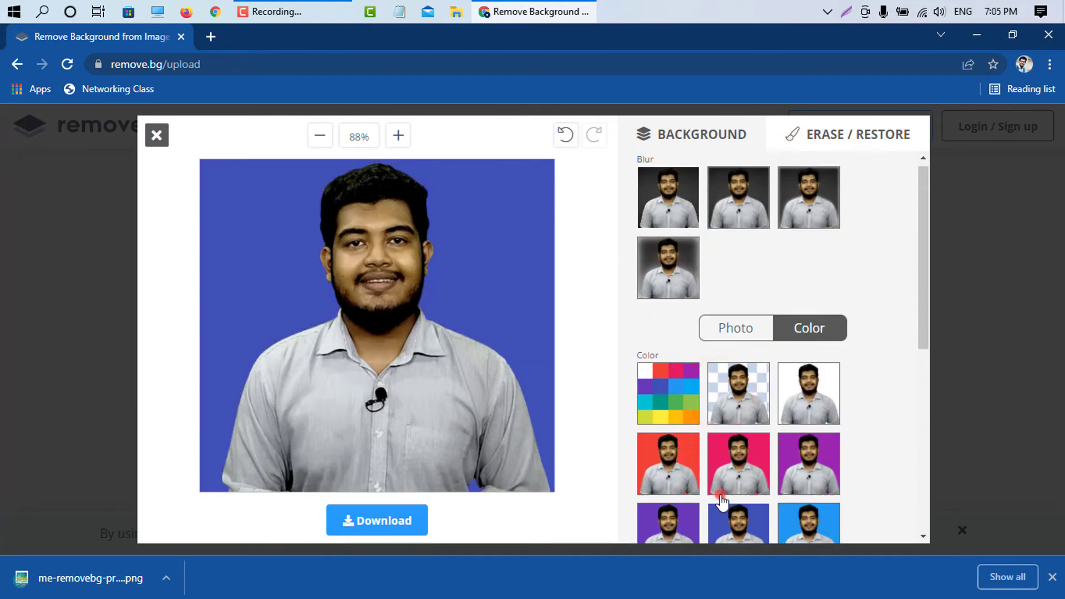
click(738, 461)
Step: Inspect the custom background color picker and cancel it
click(669, 405)
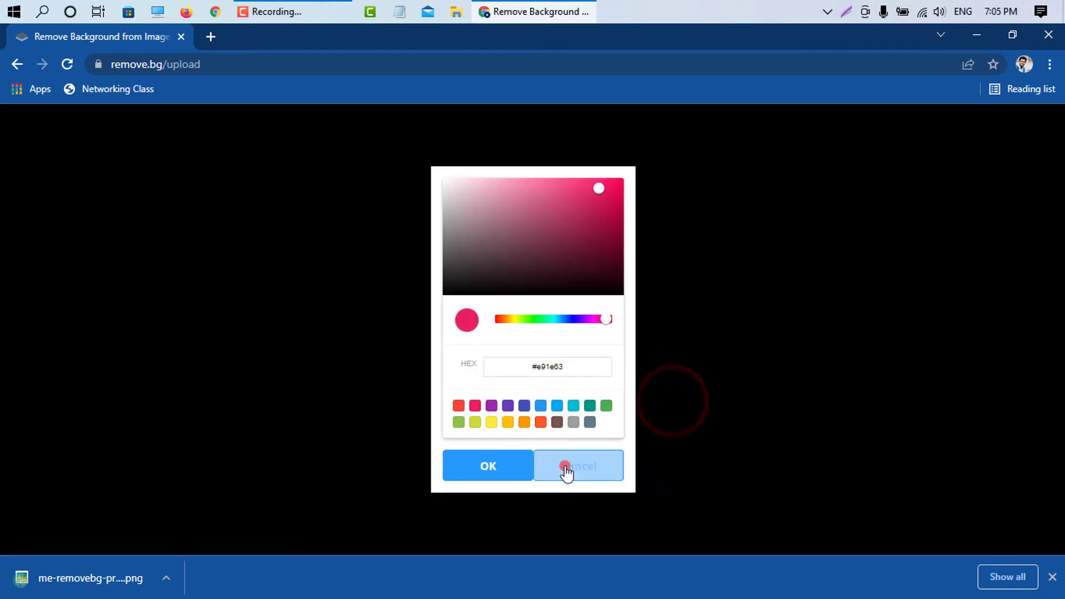
click(569, 467)
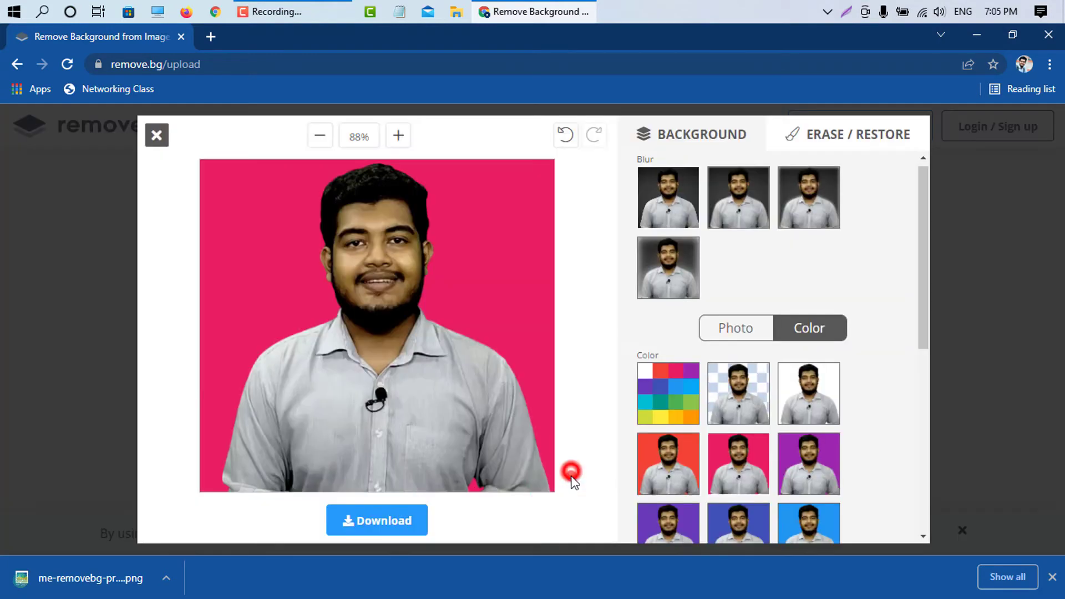
click(673, 398)
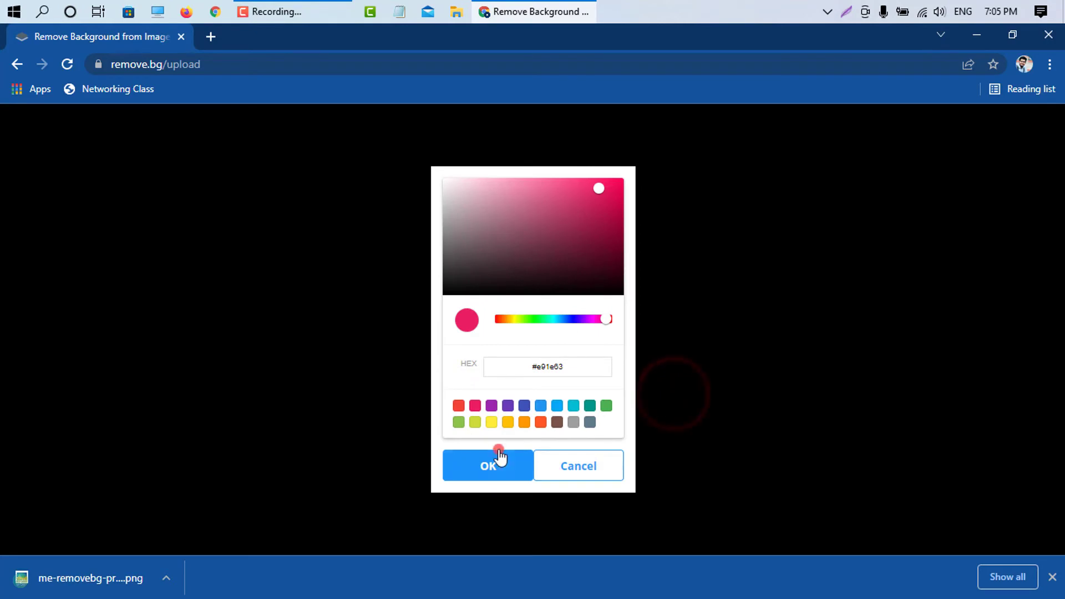
click(582, 467)
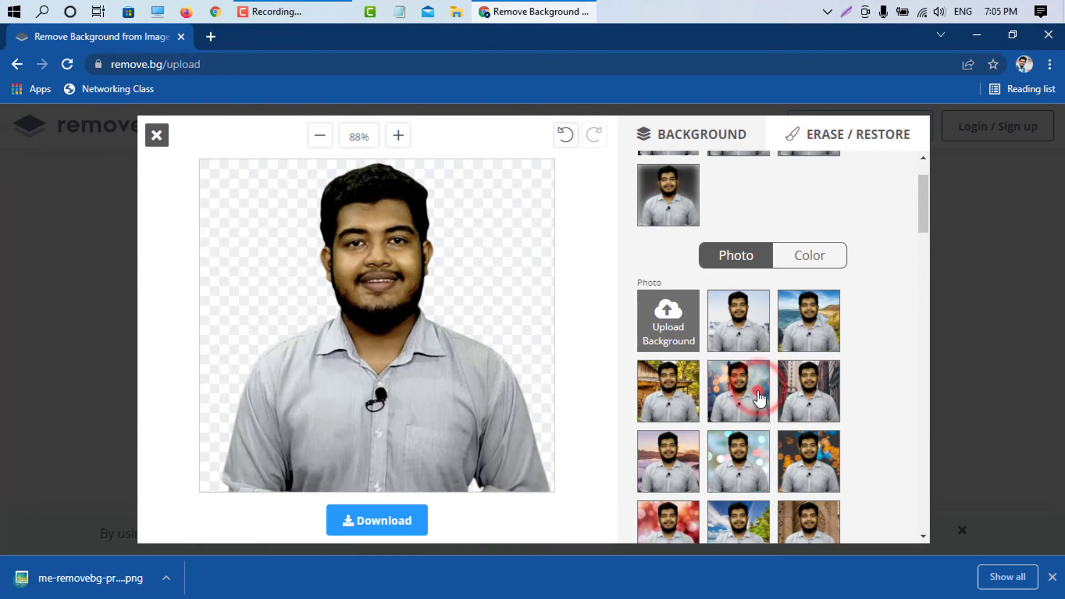
Step: Apply the photo background with the Eiffel Tower and blurred lights, and download the edited image
click(764, 393)
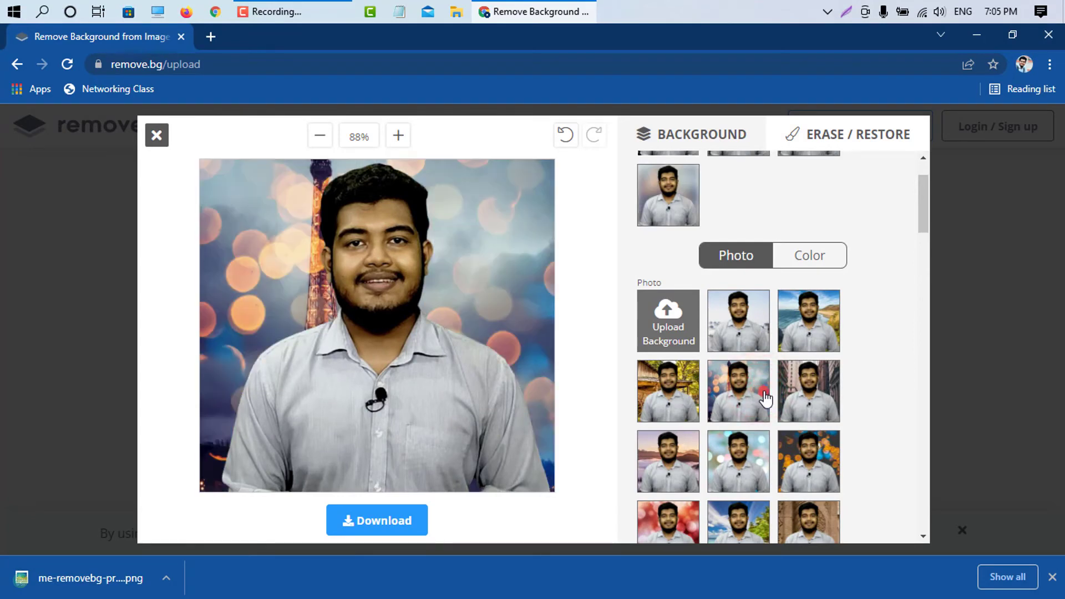
click(361, 524)
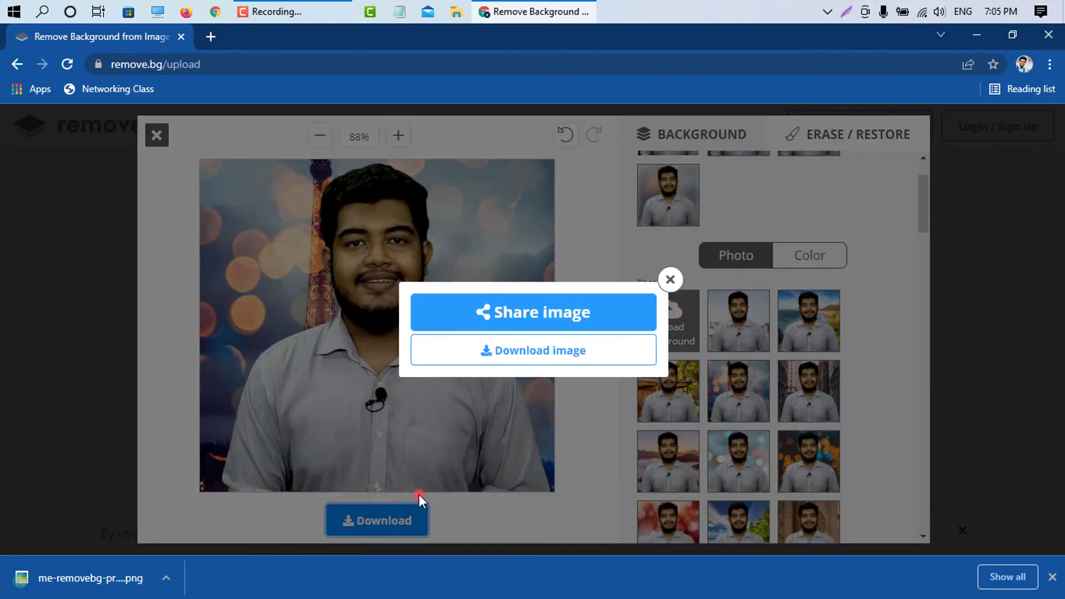
click(565, 355)
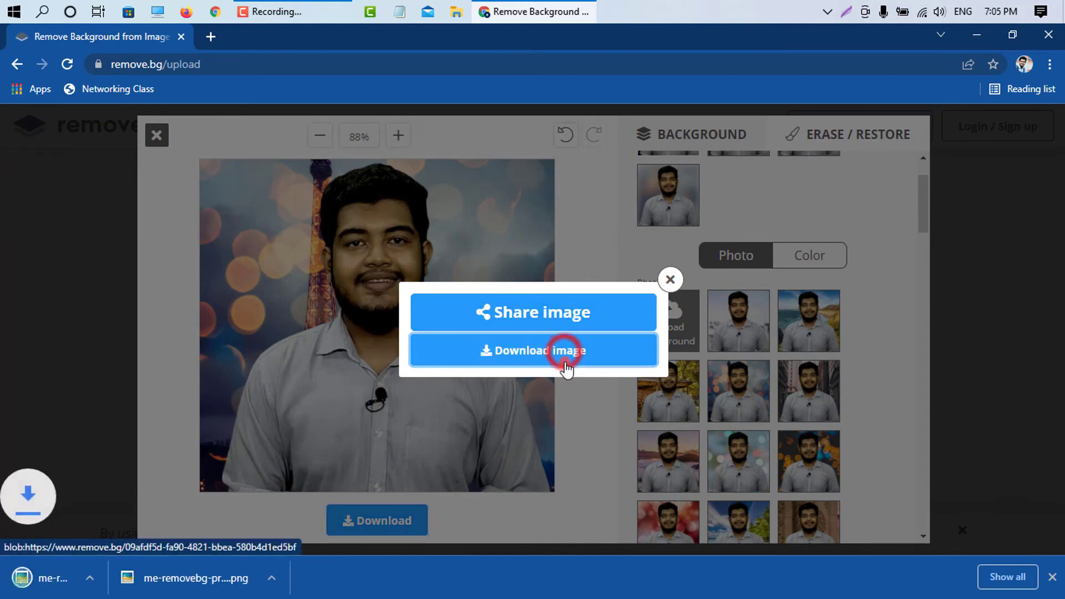
Step: View the newly downloaded image in the photo viewer, and exit the background editor
click(65, 579)
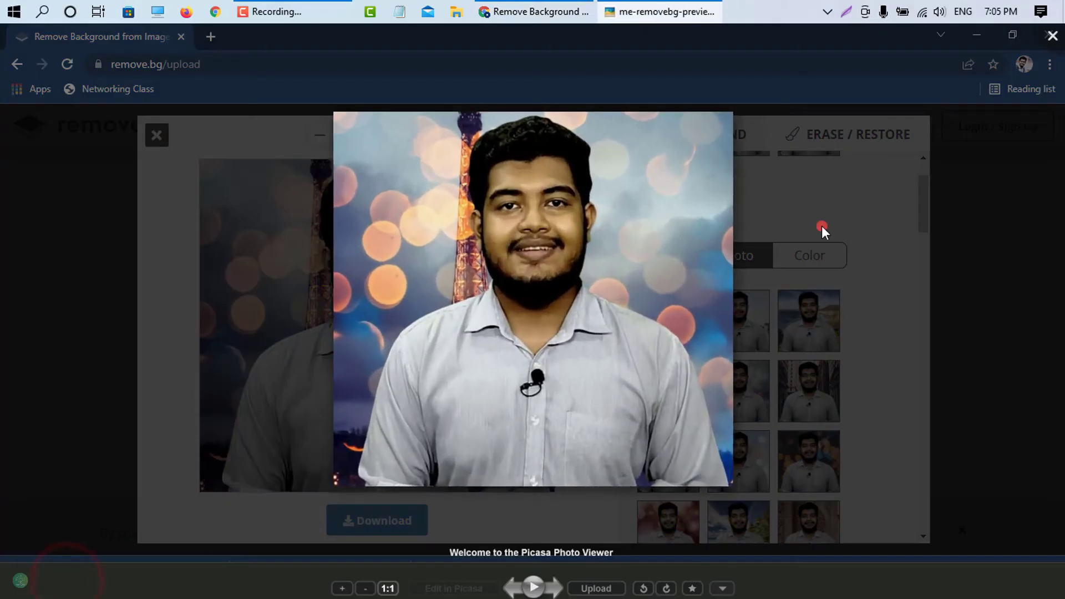
click(1051, 37)
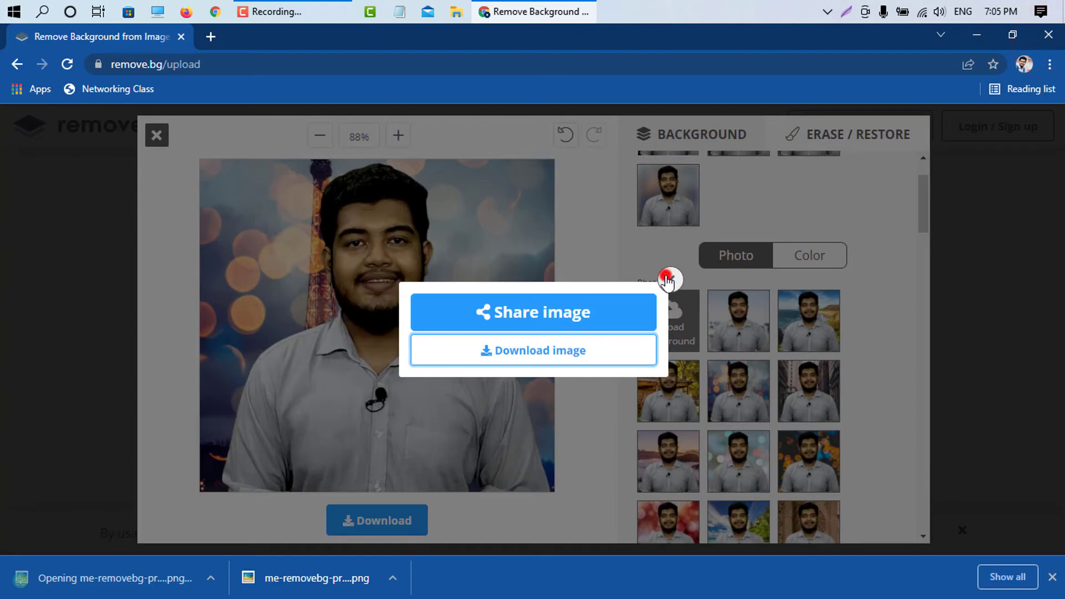
click(670, 279)
scroll(668, 275, up, 2)
click(156, 135)
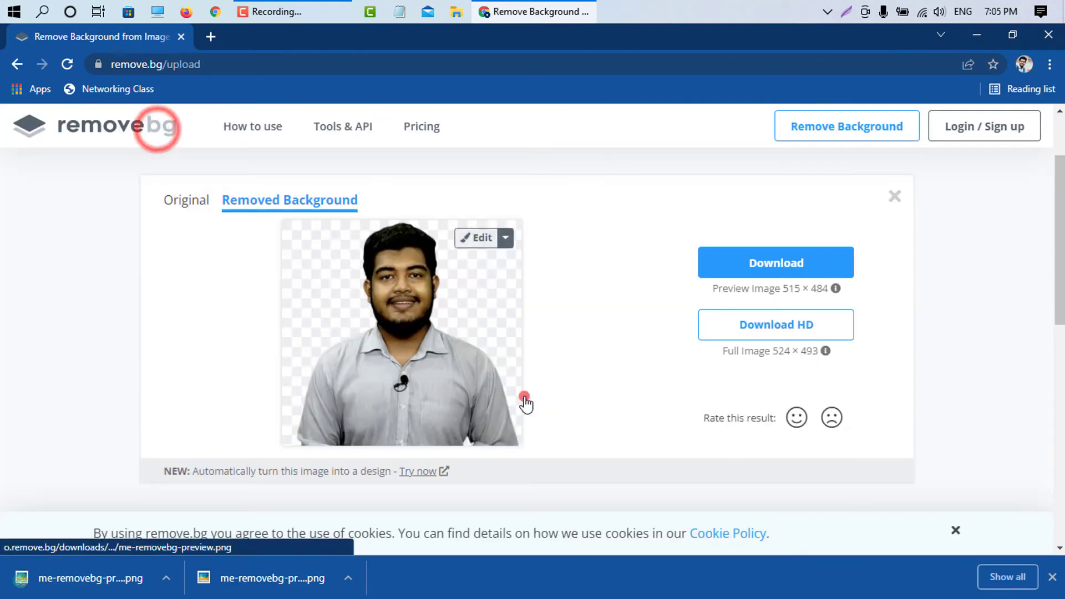